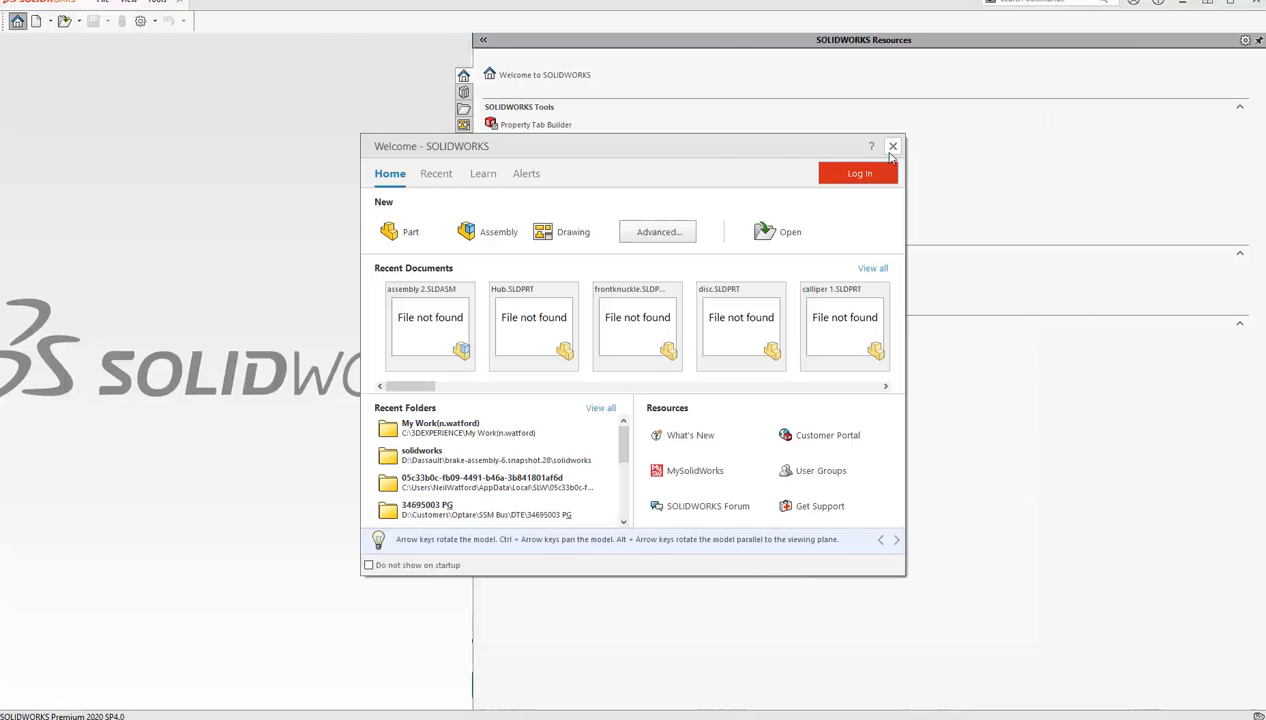
# Step: Dismiss the welcome window and search the 3DEXPERIENCE platform for "assembly"
pyautogui.click(894, 148)
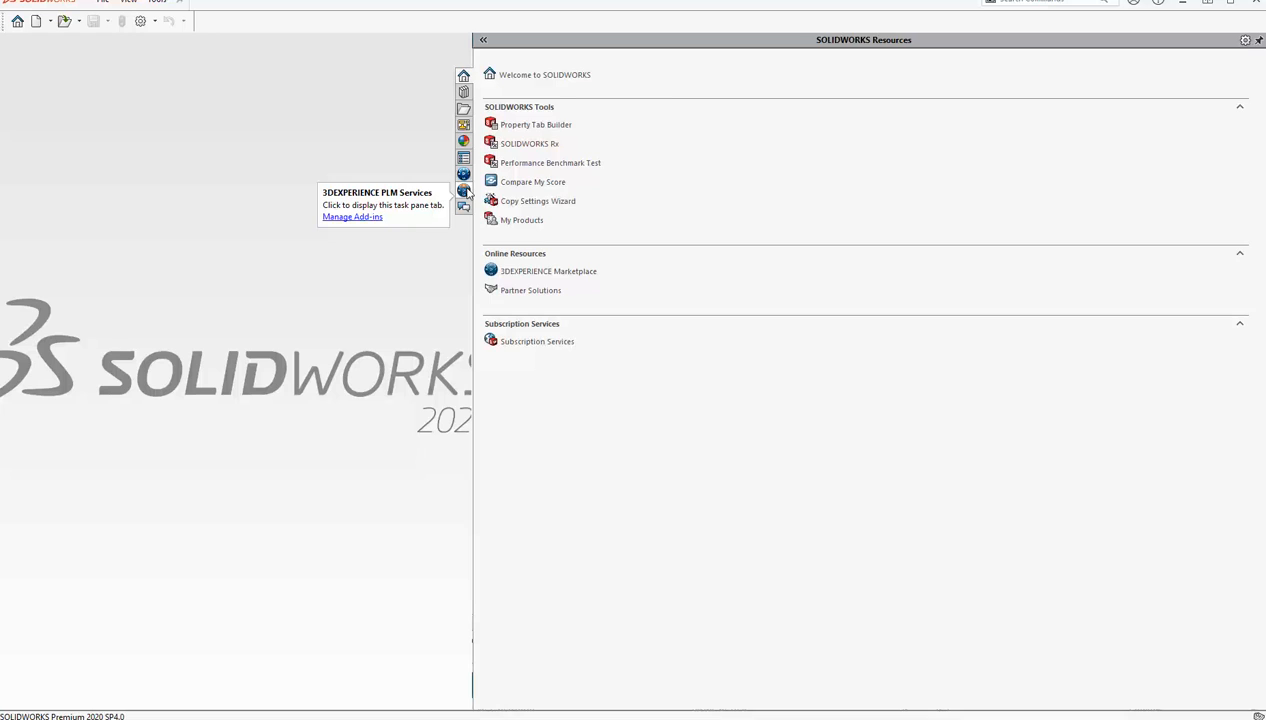
pyautogui.click(465, 191)
pyautogui.click(979, 65)
pyautogui.click(955, 90)
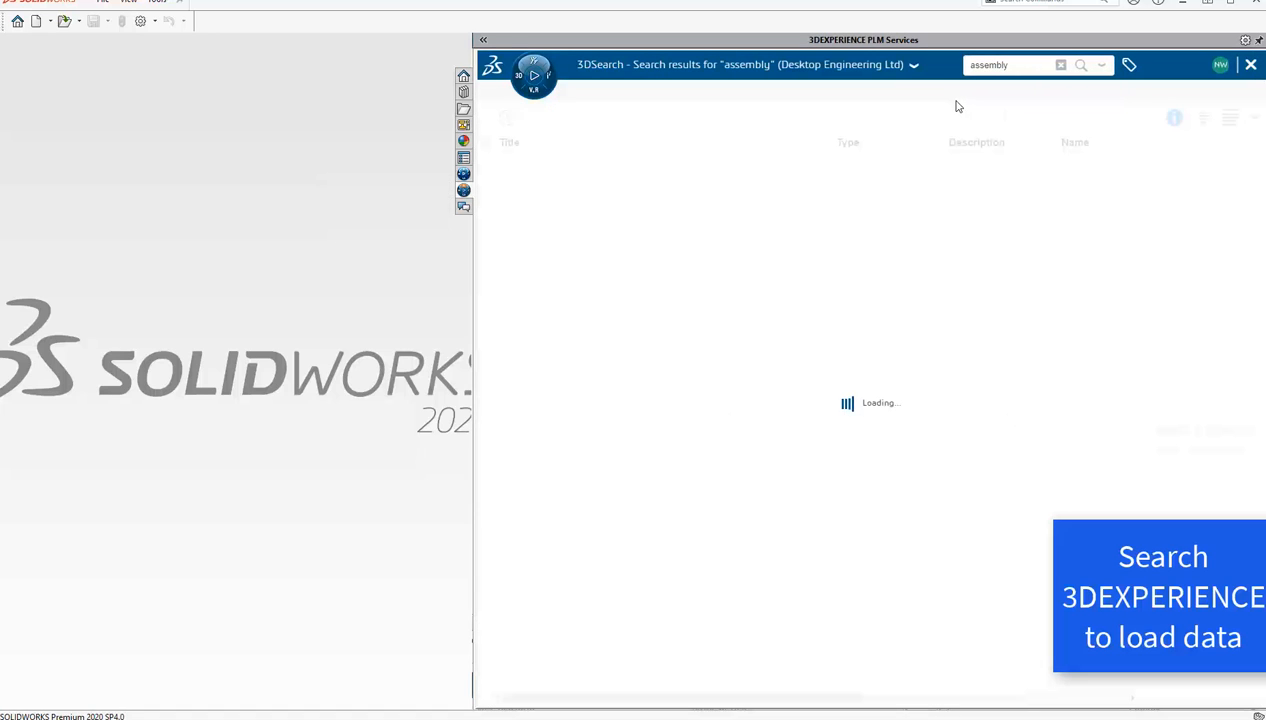
# Step: Filter the search results with 6W tags by the owner's name and by the CAD Master SOLIDWORKS
pyautogui.click(1134, 67)
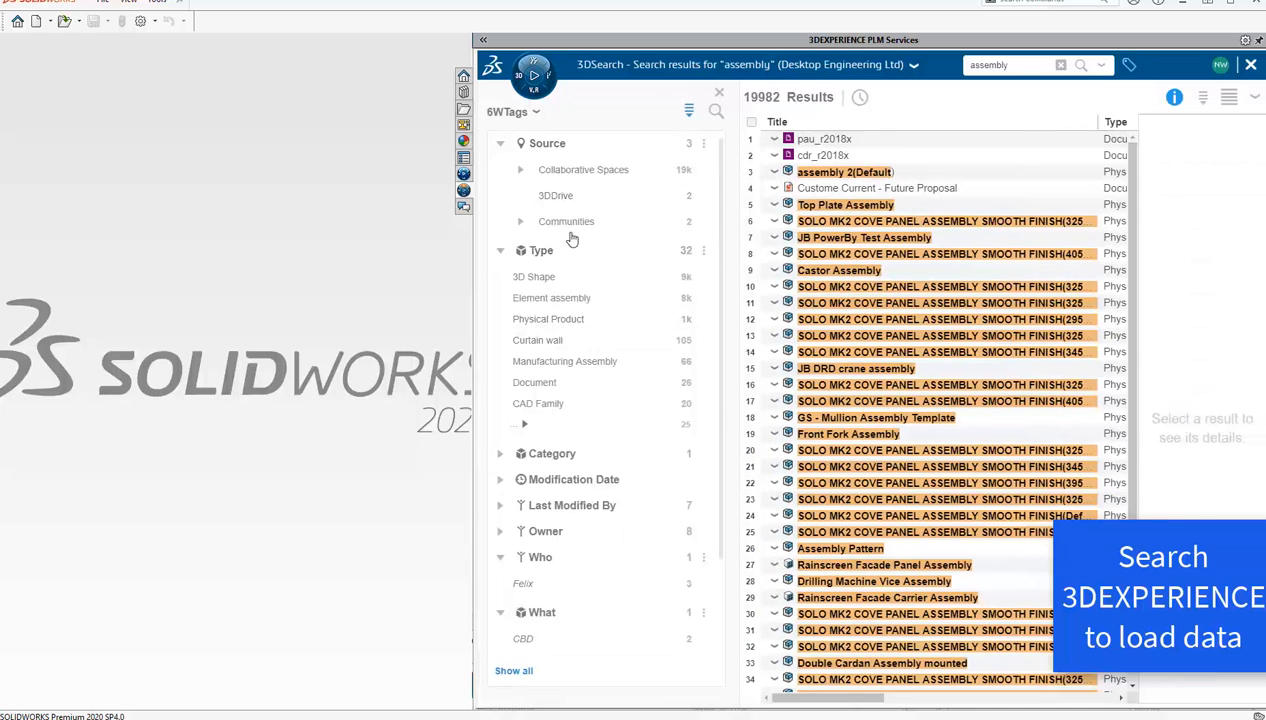
pyautogui.click(506, 531)
pyautogui.click(540, 558)
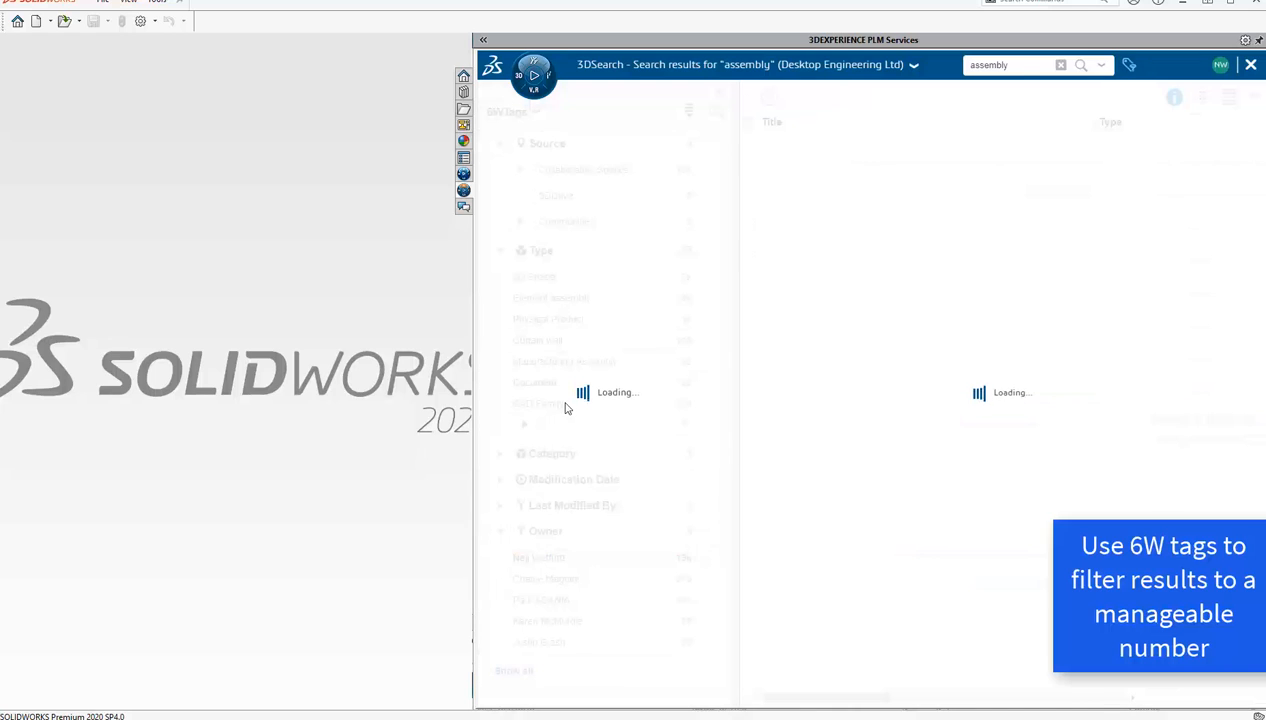
pyautogui.scroll(-1, 528, 648)
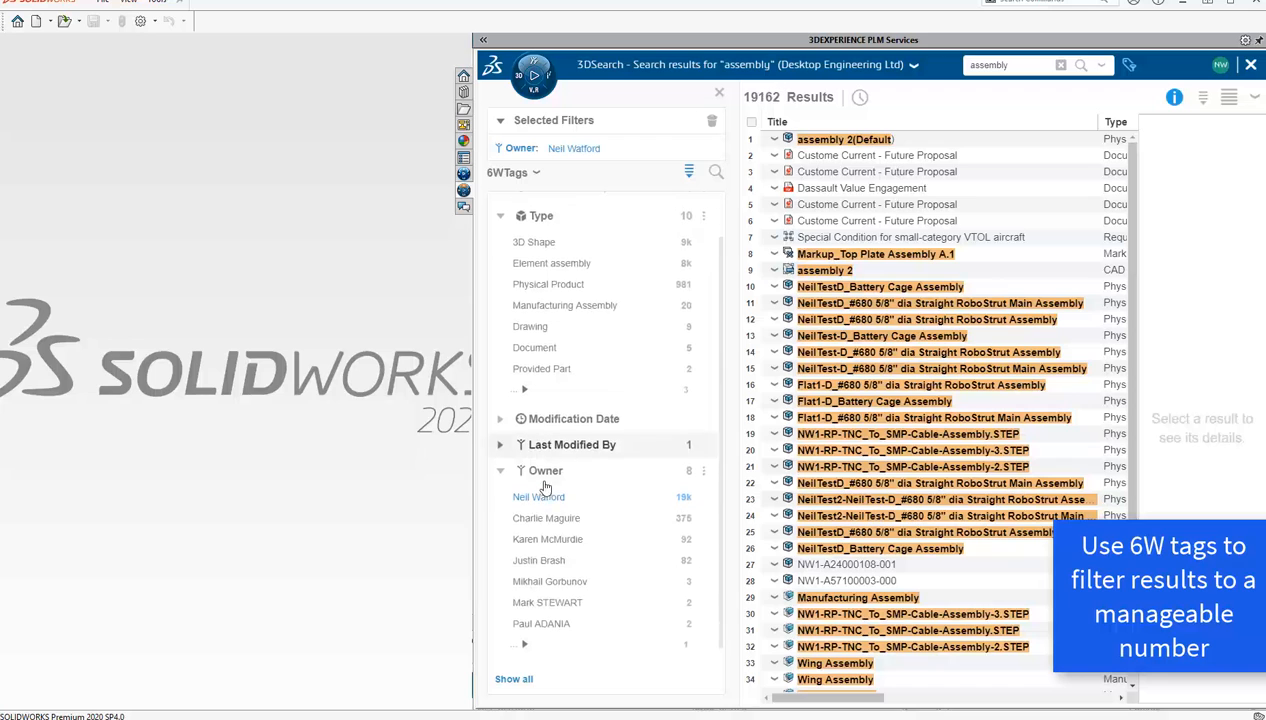
pyautogui.scroll(-3, 505, 520)
pyautogui.click(497, 427)
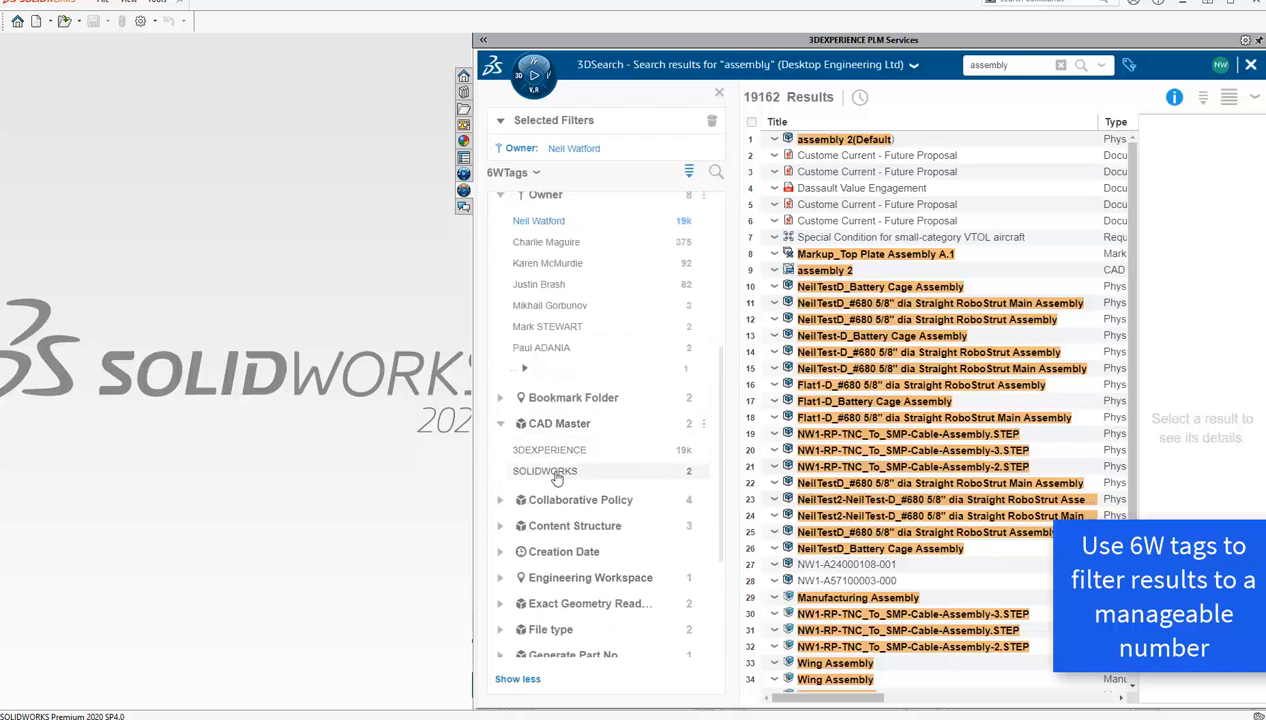
pyautogui.click(550, 473)
# Step: Preview the assembly 2(Default) search result as an interactive 3D model in 3DPlay
pyautogui.click(778, 140)
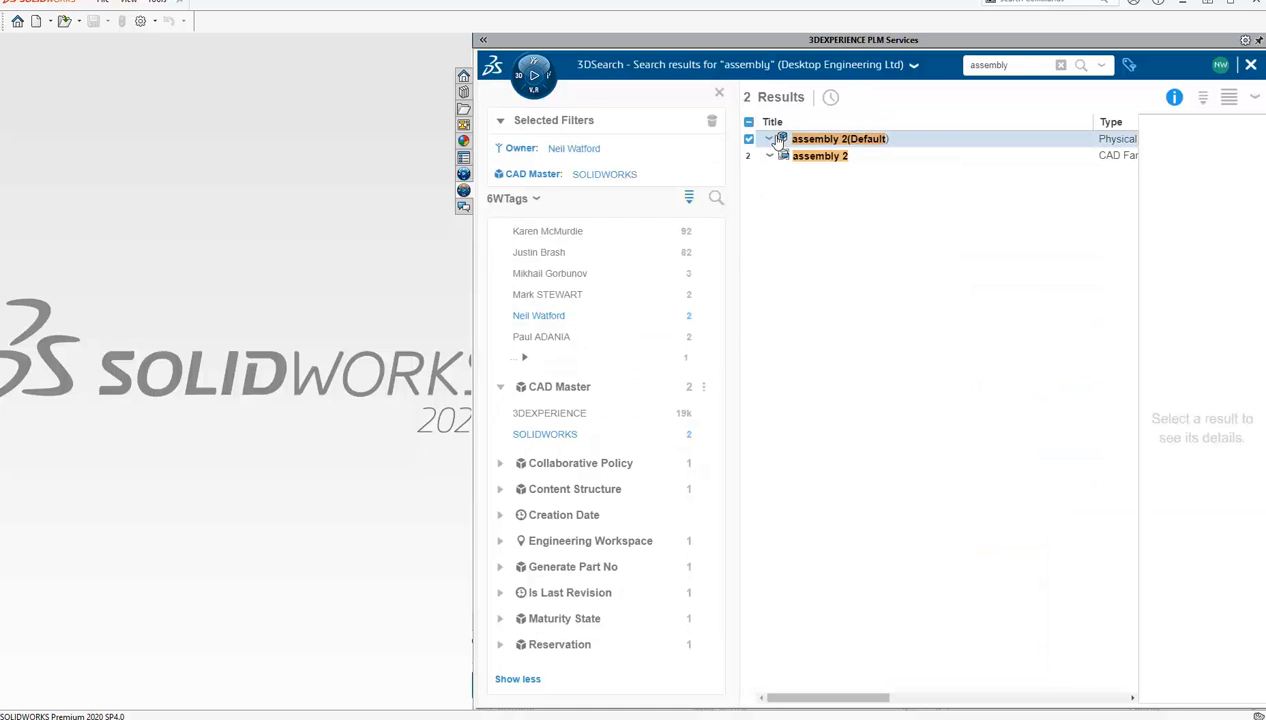
pyautogui.rightClick(779, 140)
pyautogui.click(803, 137)
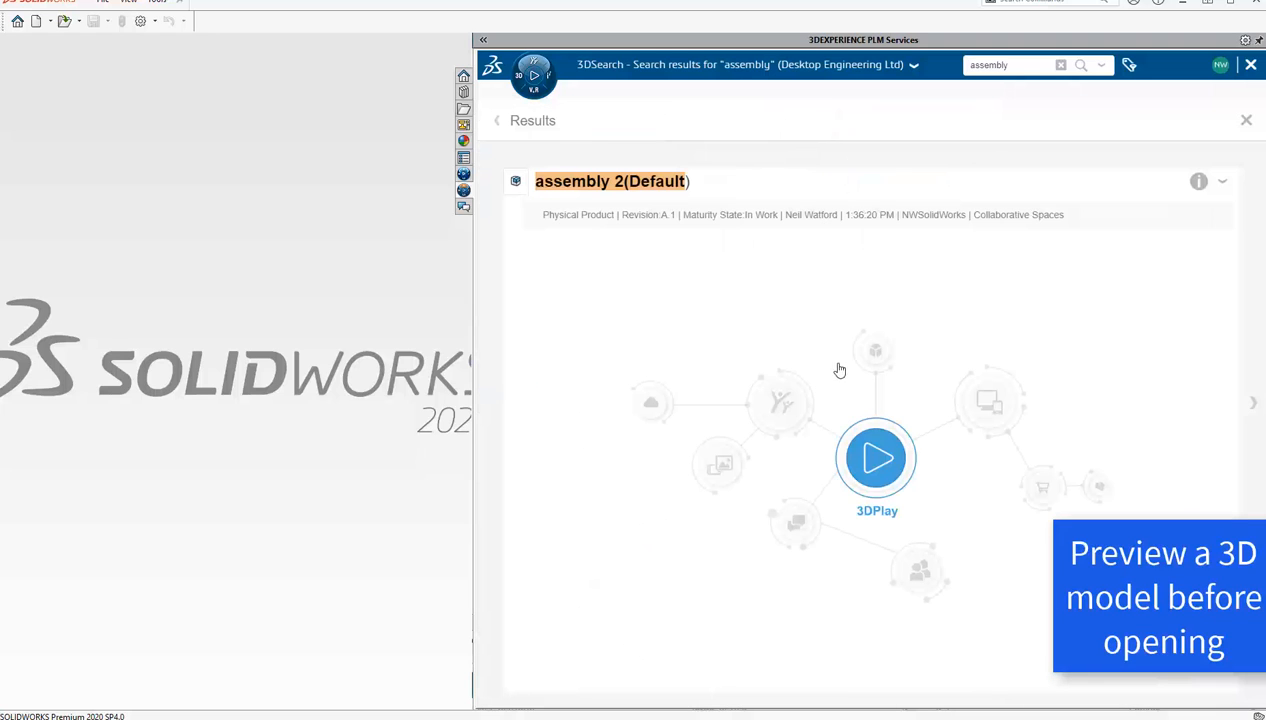
pyautogui.click(884, 483)
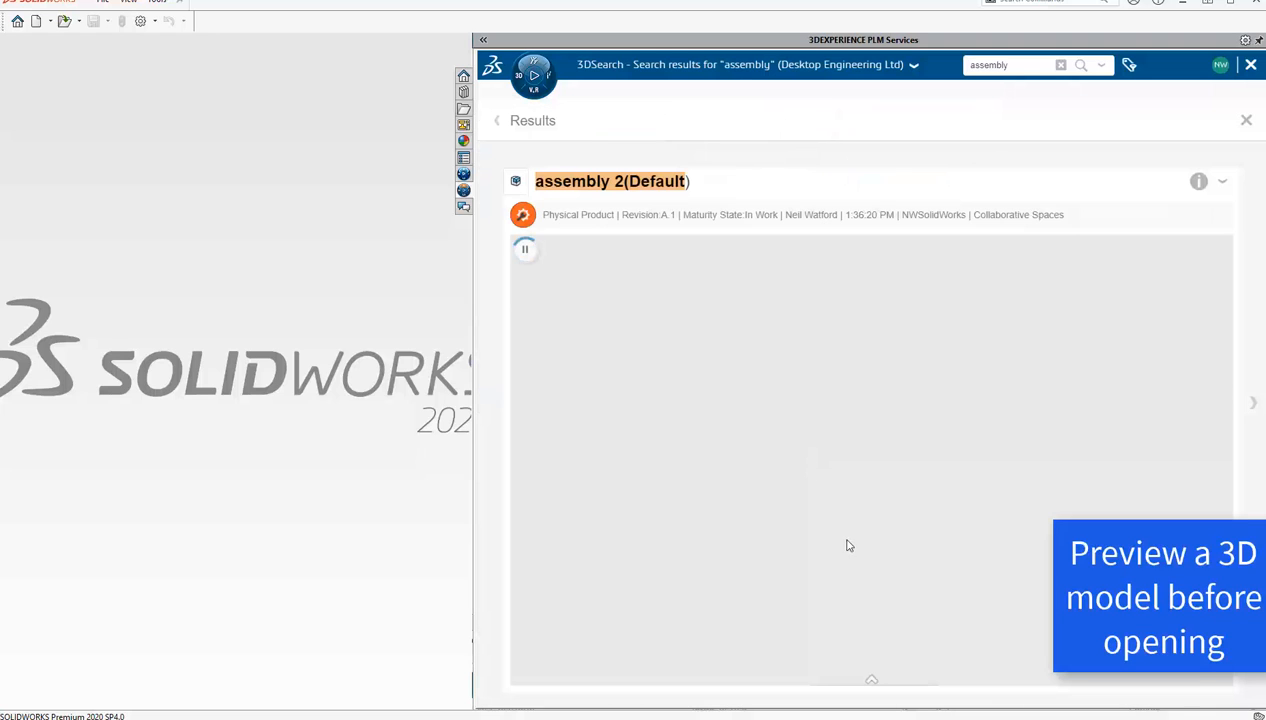
pyautogui.moveTo(683, 488); pyautogui.dragTo(825, 465)
# Step: Examine the properties of assembly 2(Default) beside its preview, and return to the search results
pyautogui.click(1199, 182)
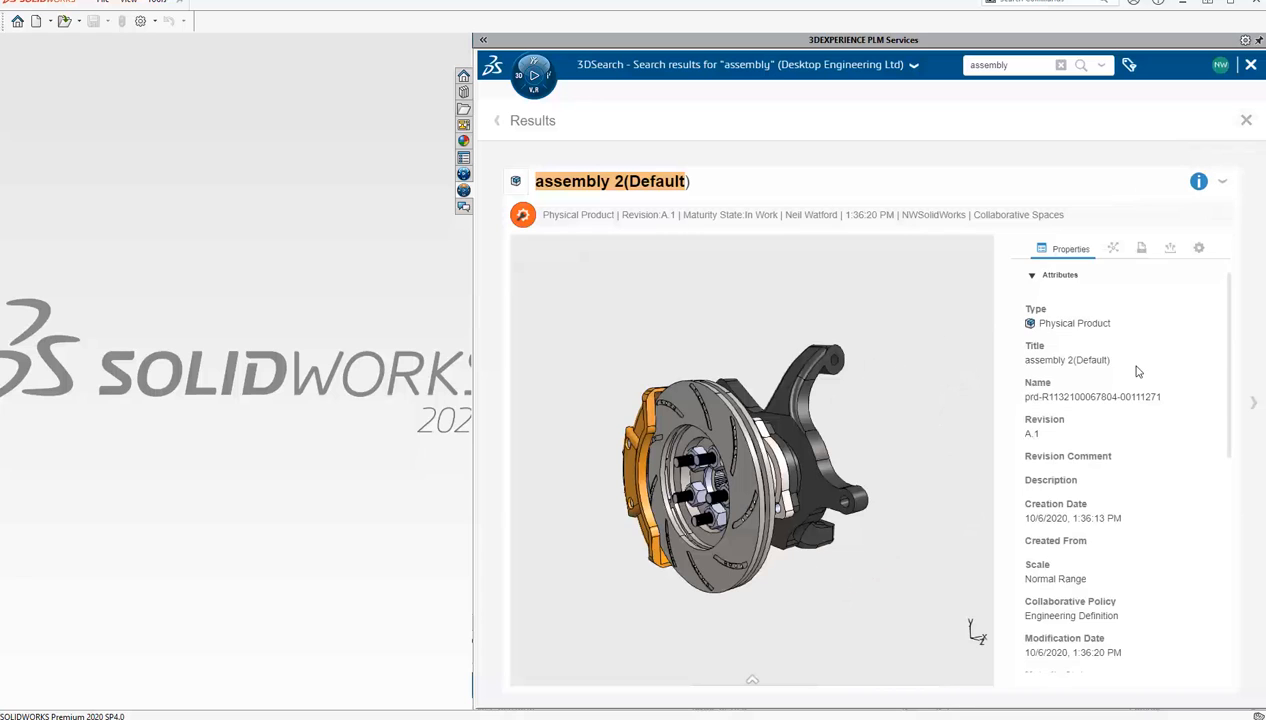
pyautogui.scroll(-3, 1136, 367)
pyautogui.scroll(3, 1136, 367)
pyautogui.click(1246, 121)
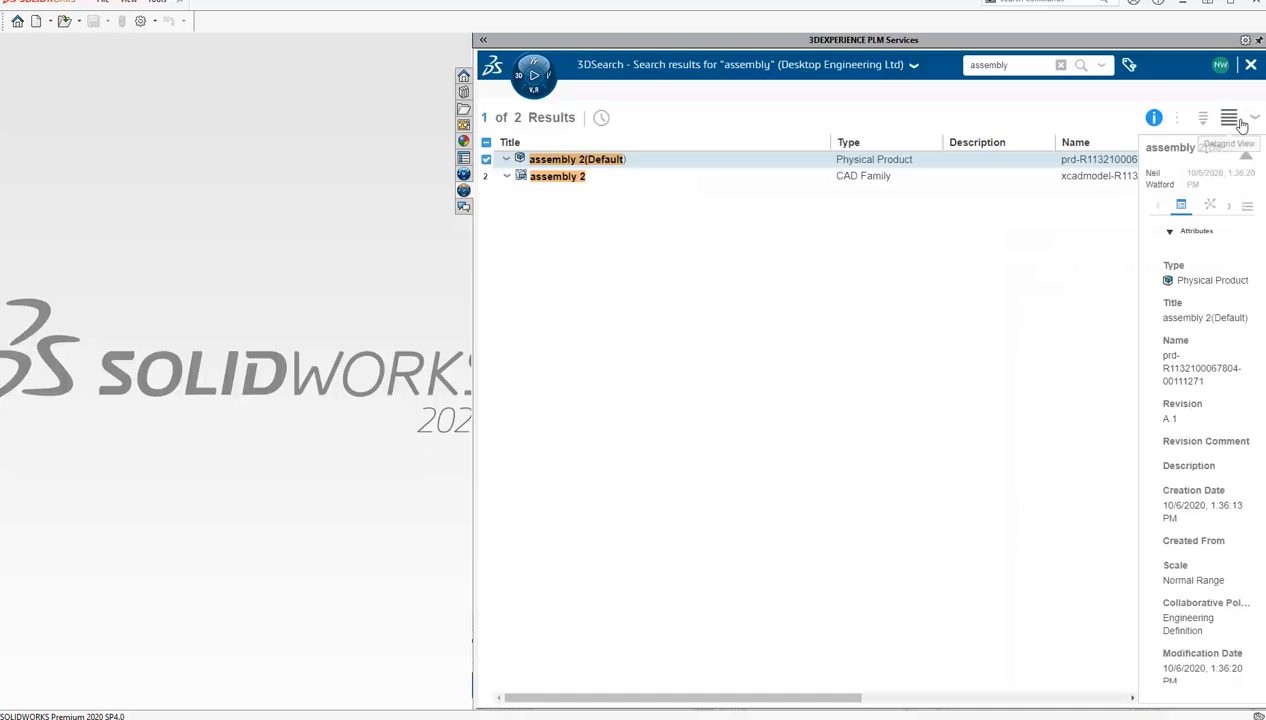
# Step: Open assembly 2(Default) from the search results in SOLIDWORKS and close the search results
pyautogui.rightClick(512, 162)
pyautogui.click(543, 226)
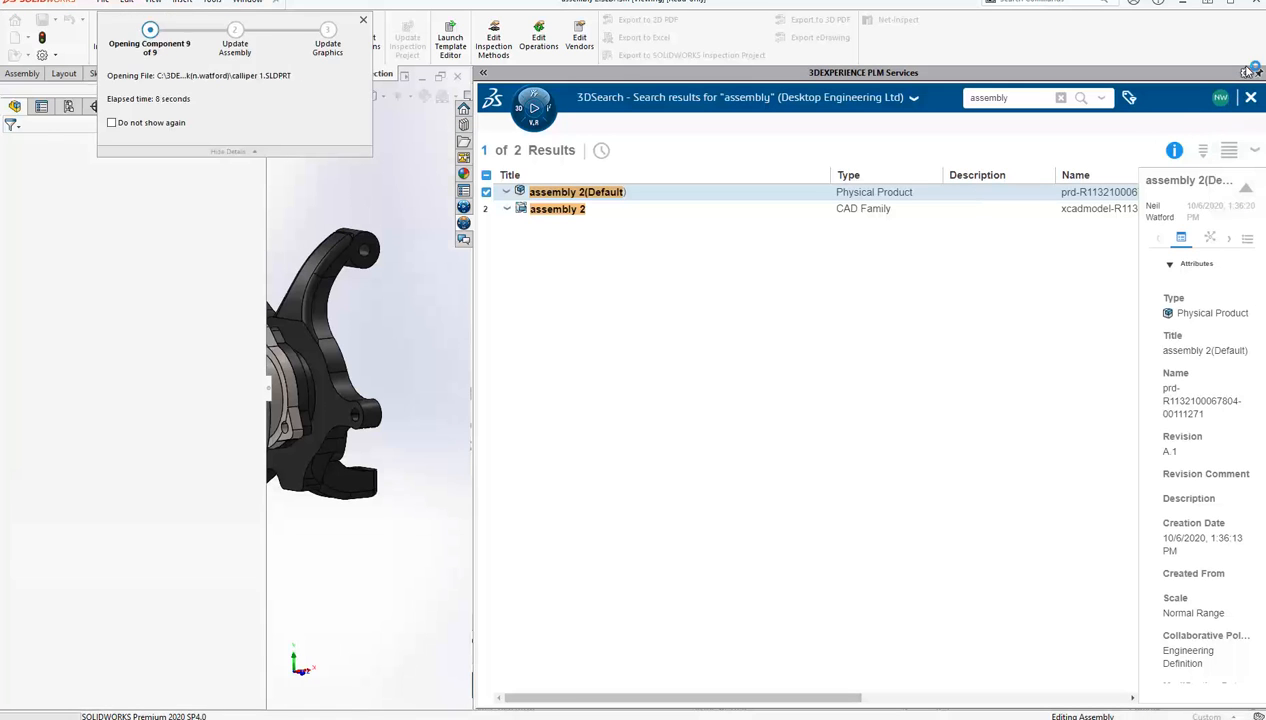
pyautogui.click(1250, 100)
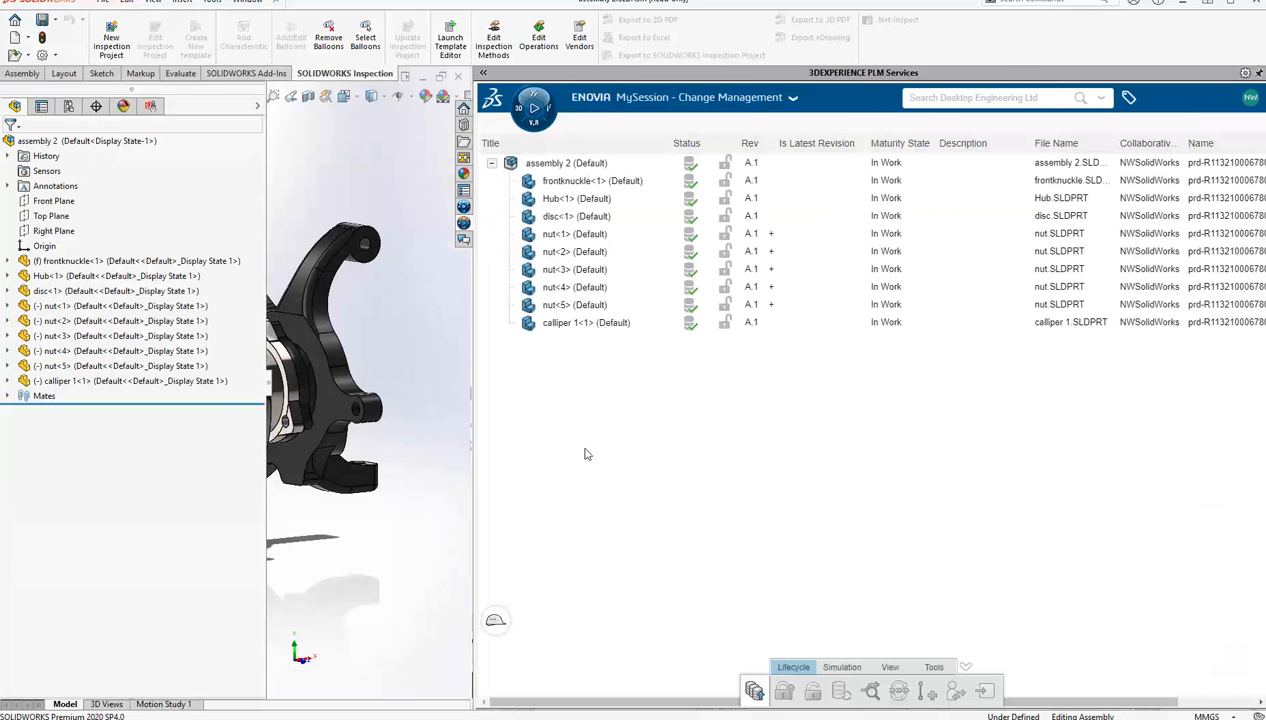
# Step: Reserve the Hub<1> part and change its maturity state to Frozen
pyautogui.rightClick(795, 178)
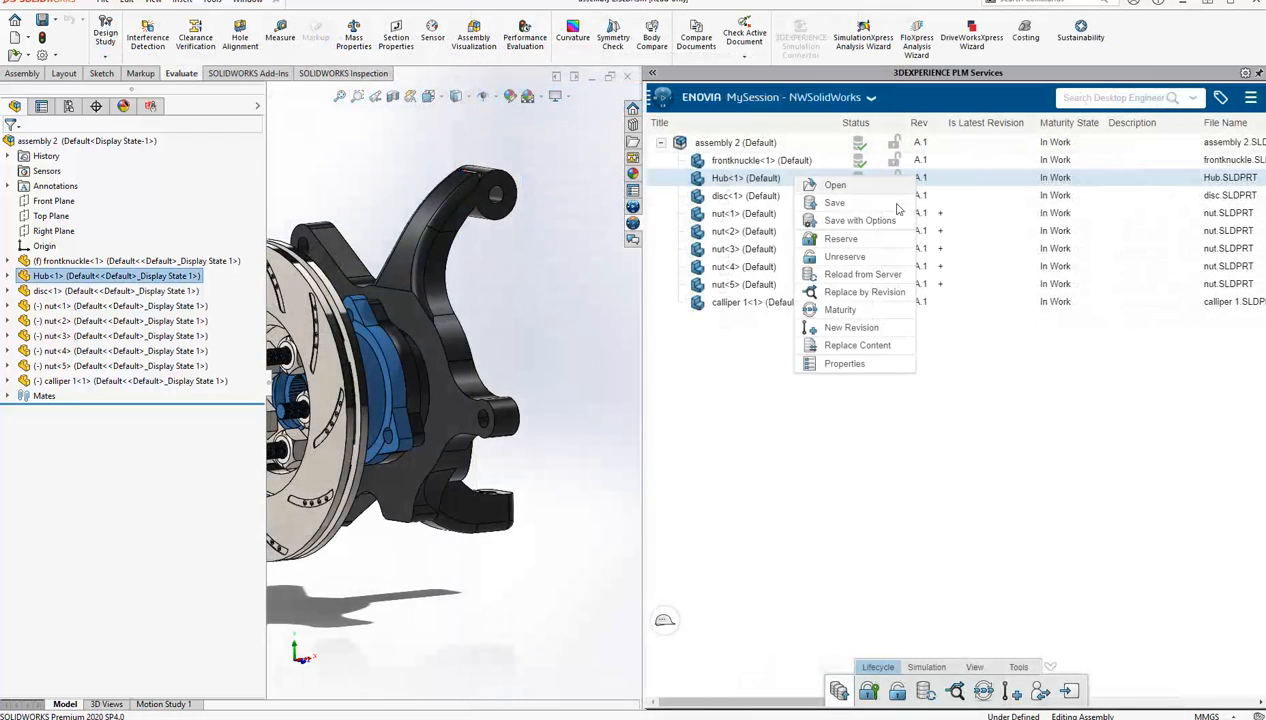
pyautogui.click(862, 239)
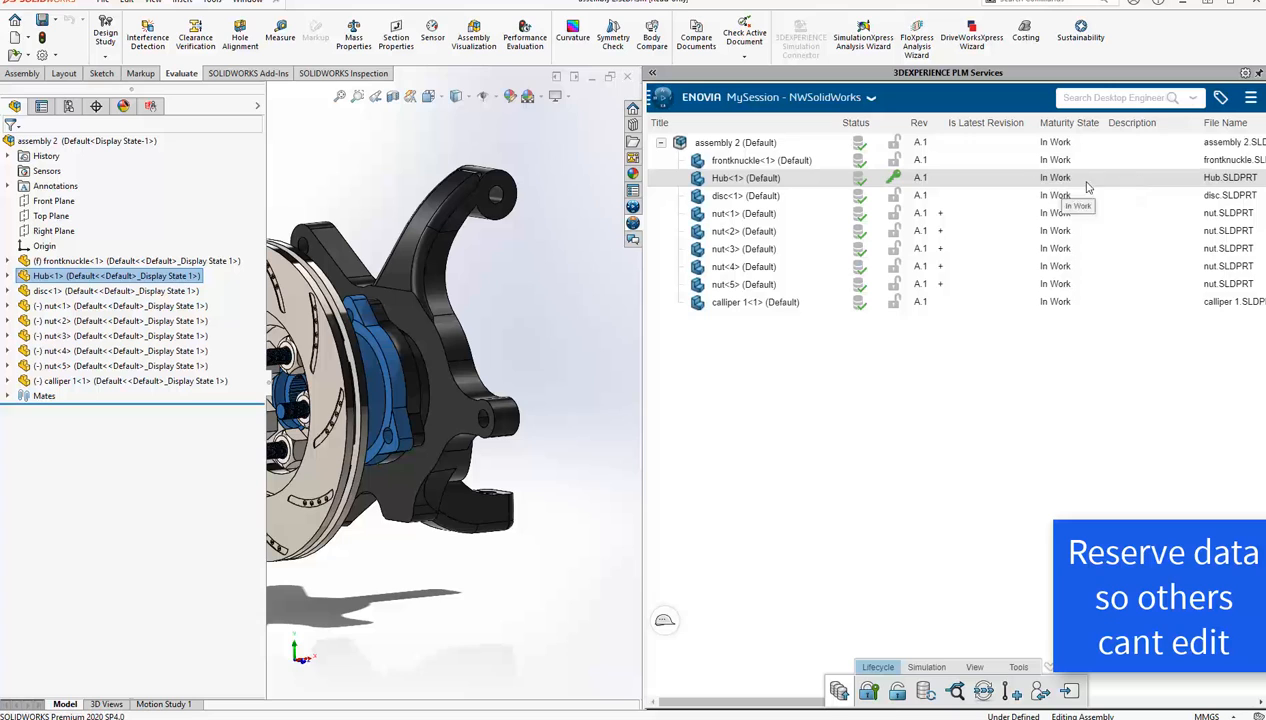
pyautogui.rightClick(762, 180)
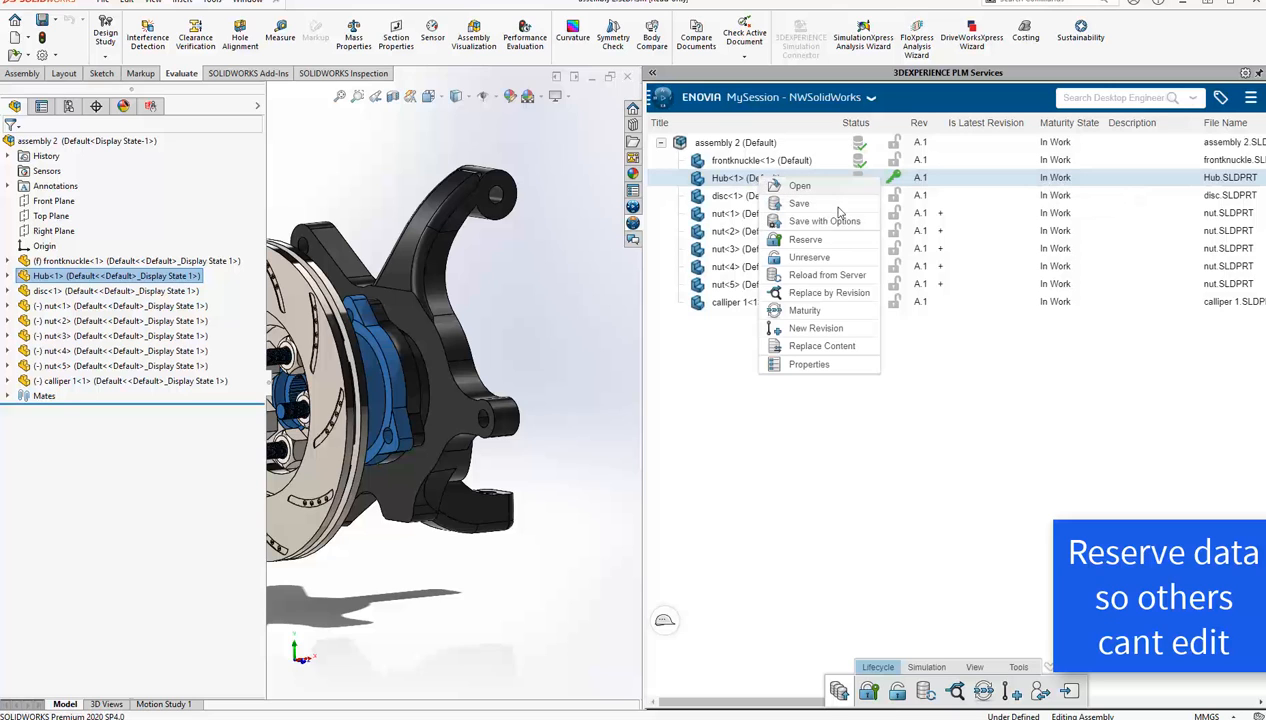
pyautogui.click(826, 313)
pyautogui.click(951, 428)
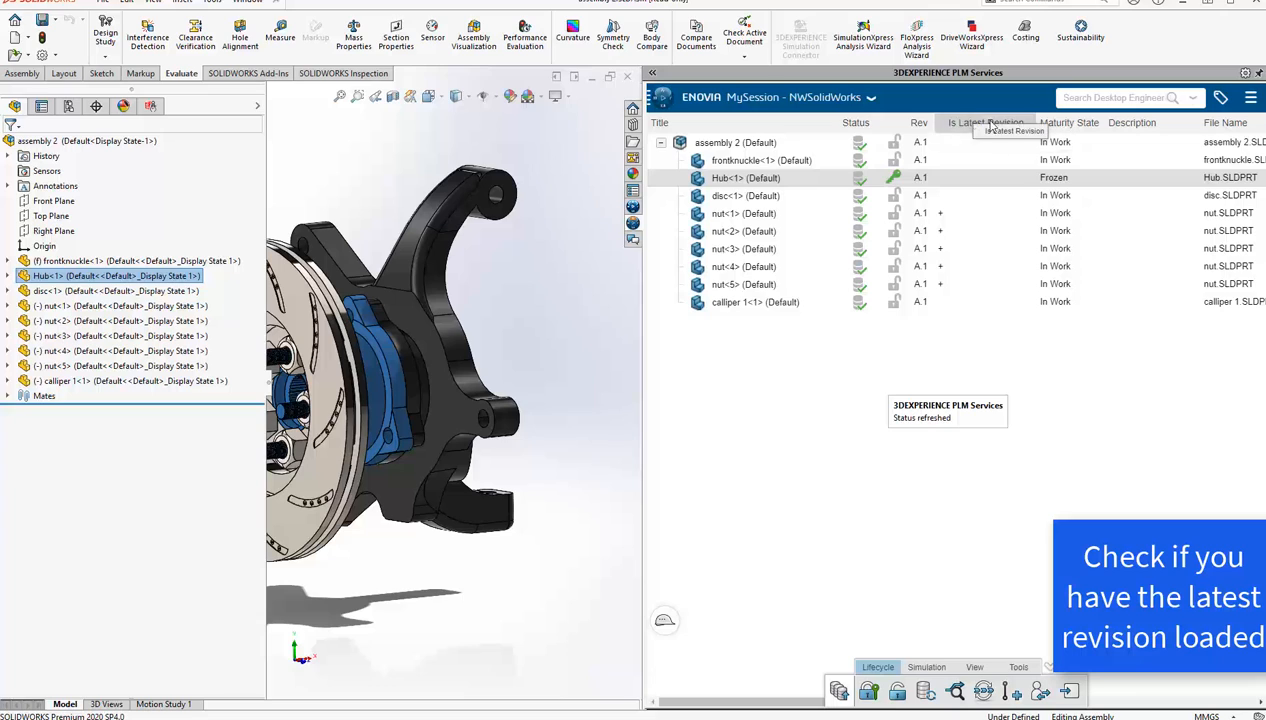
# Step: Replace nut<1> with its revision B.1 in the assembly
pyautogui.moveTo(941, 217)
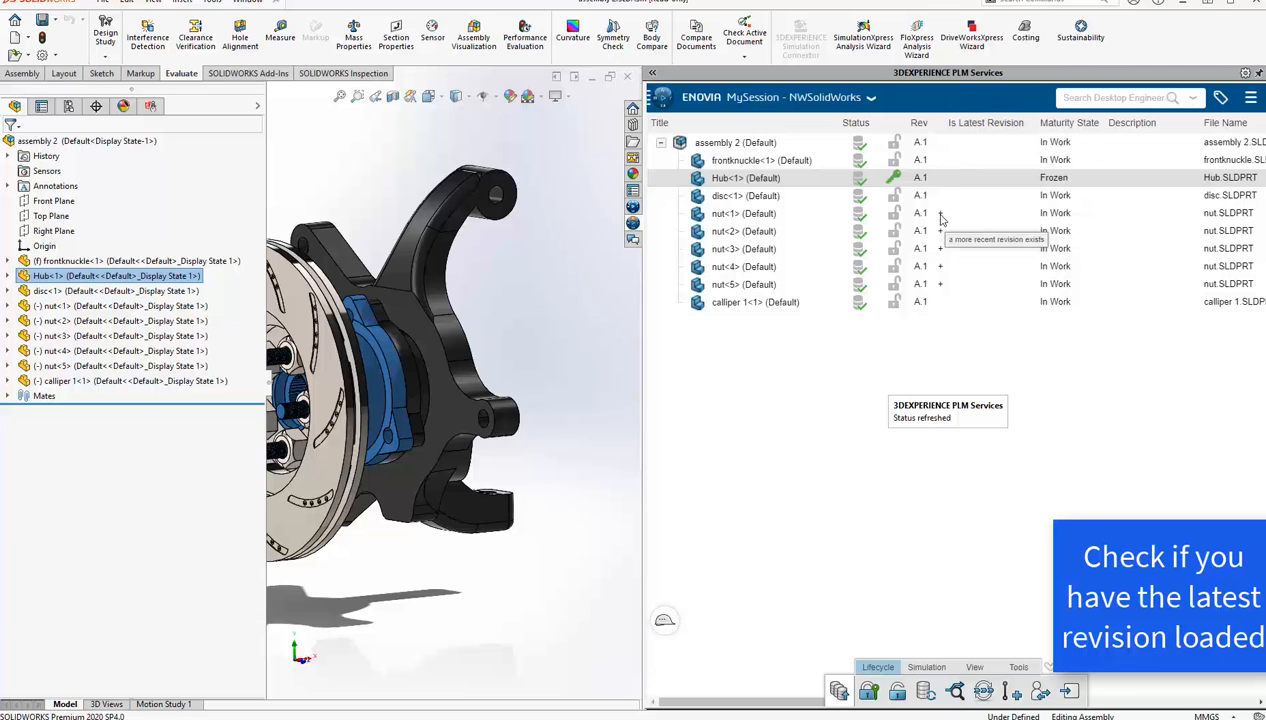
pyautogui.rightClick(780, 216)
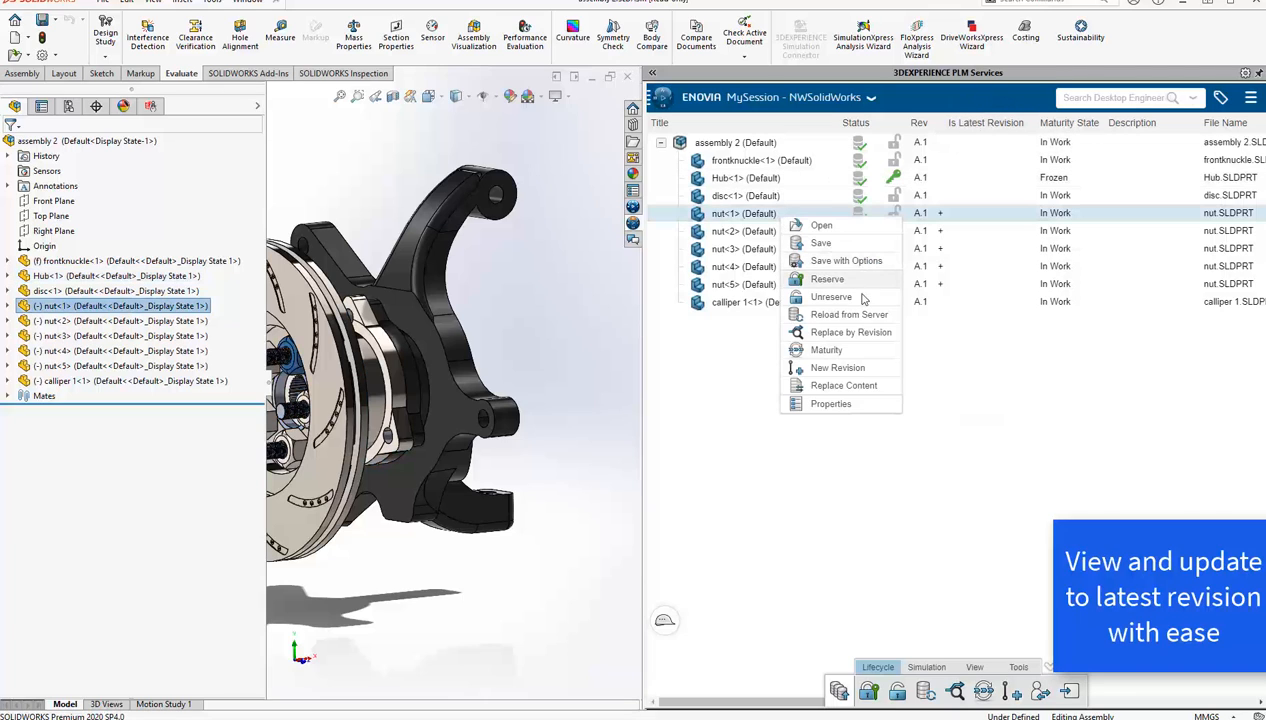
pyautogui.click(853, 333)
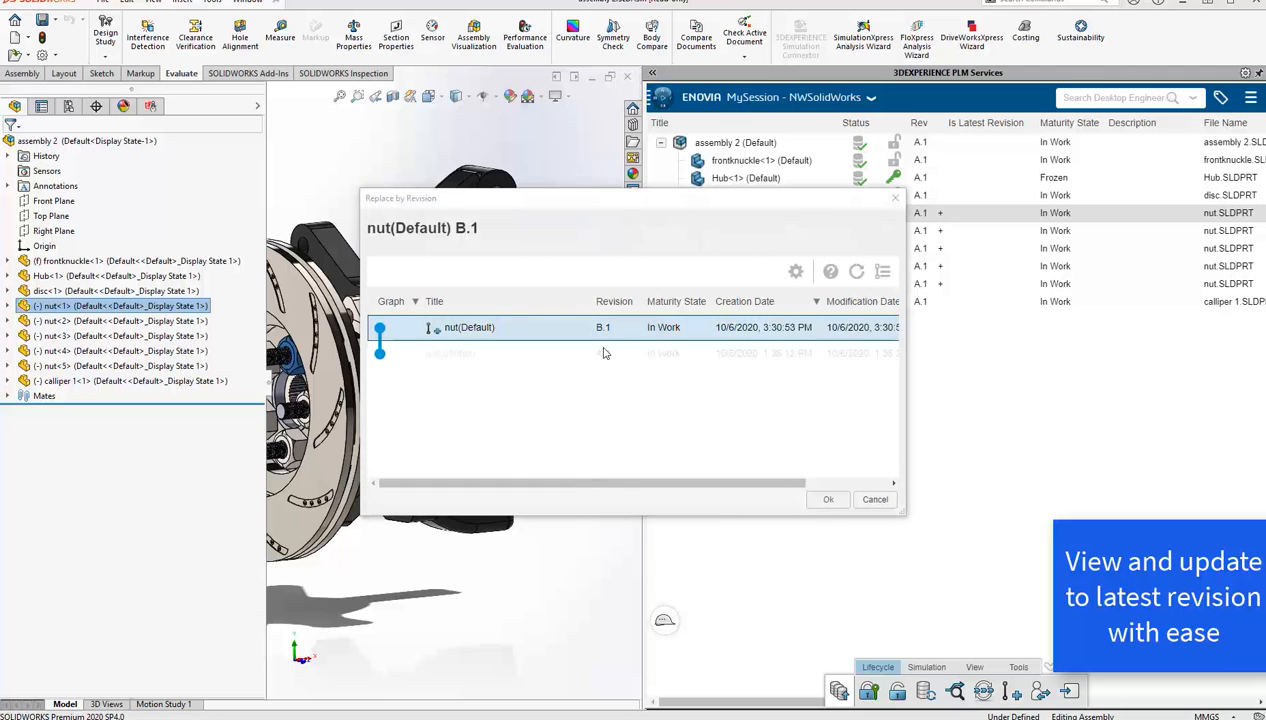
pyautogui.click(543, 333)
pyautogui.click(826, 499)
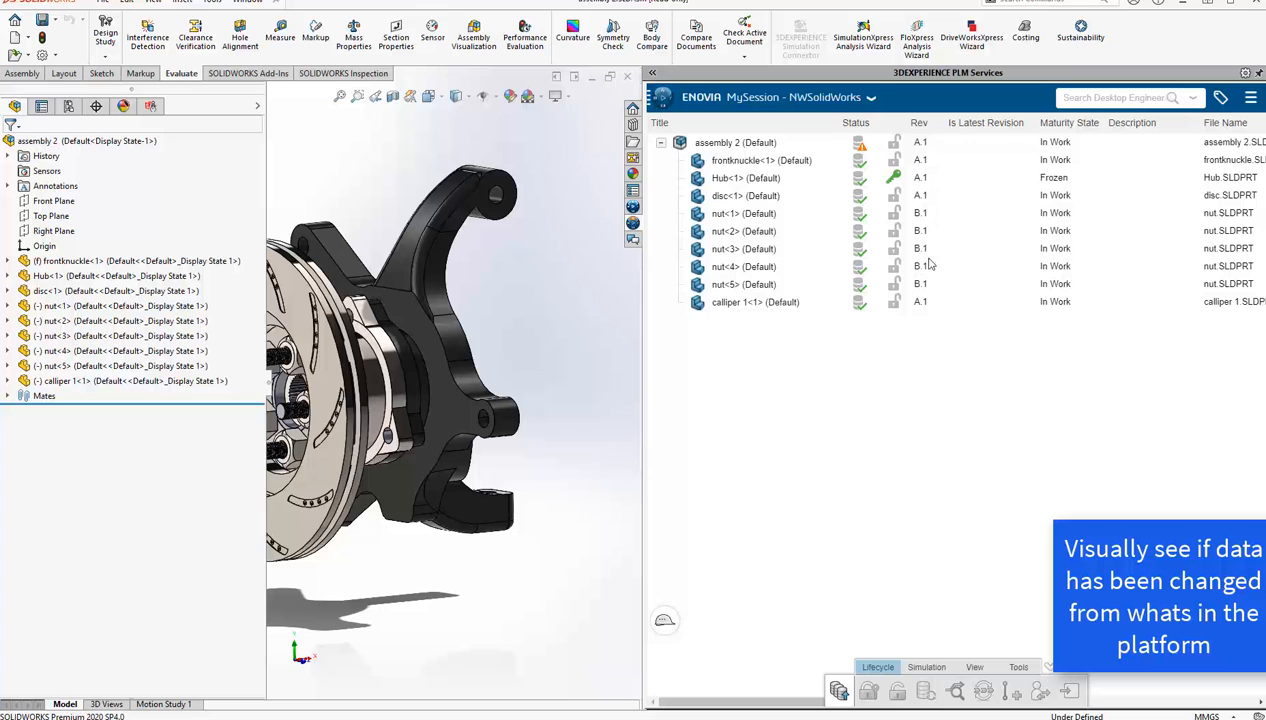
# Step: Reserve the top-level assembly 2 for editing
pyautogui.rightClick(760, 177)
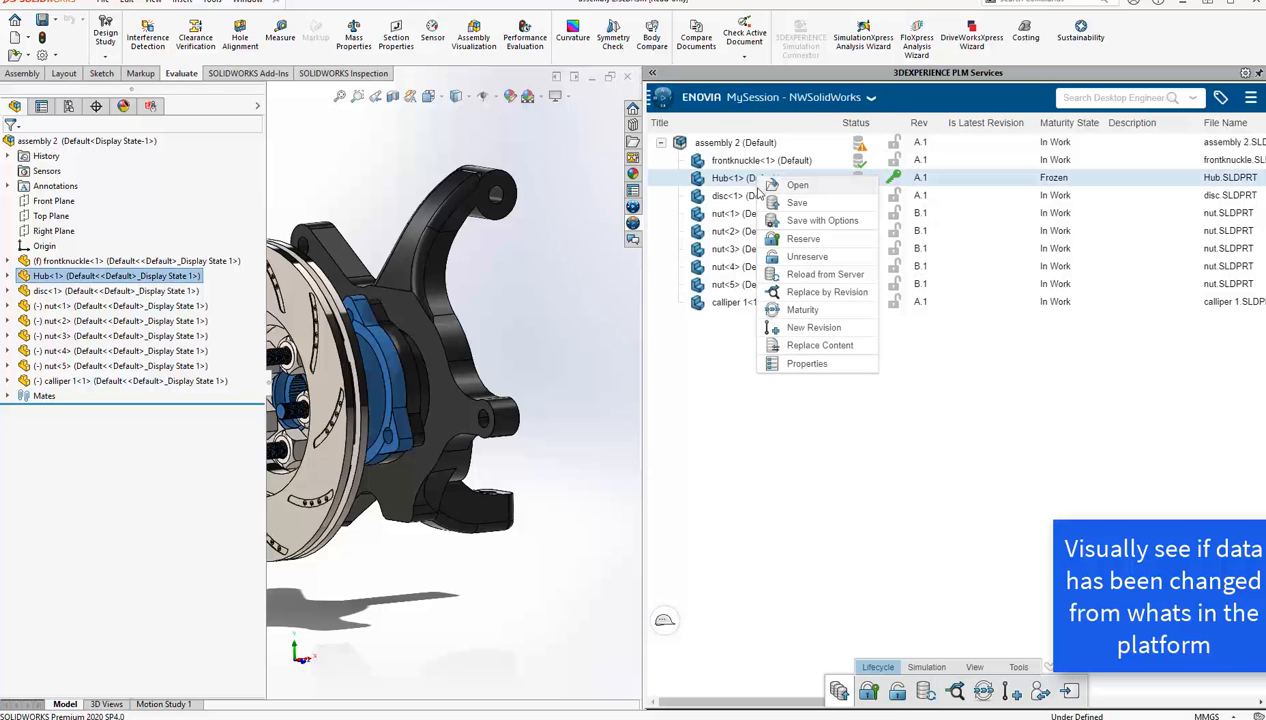
pyautogui.click(799, 148)
pyautogui.rightClick(799, 148)
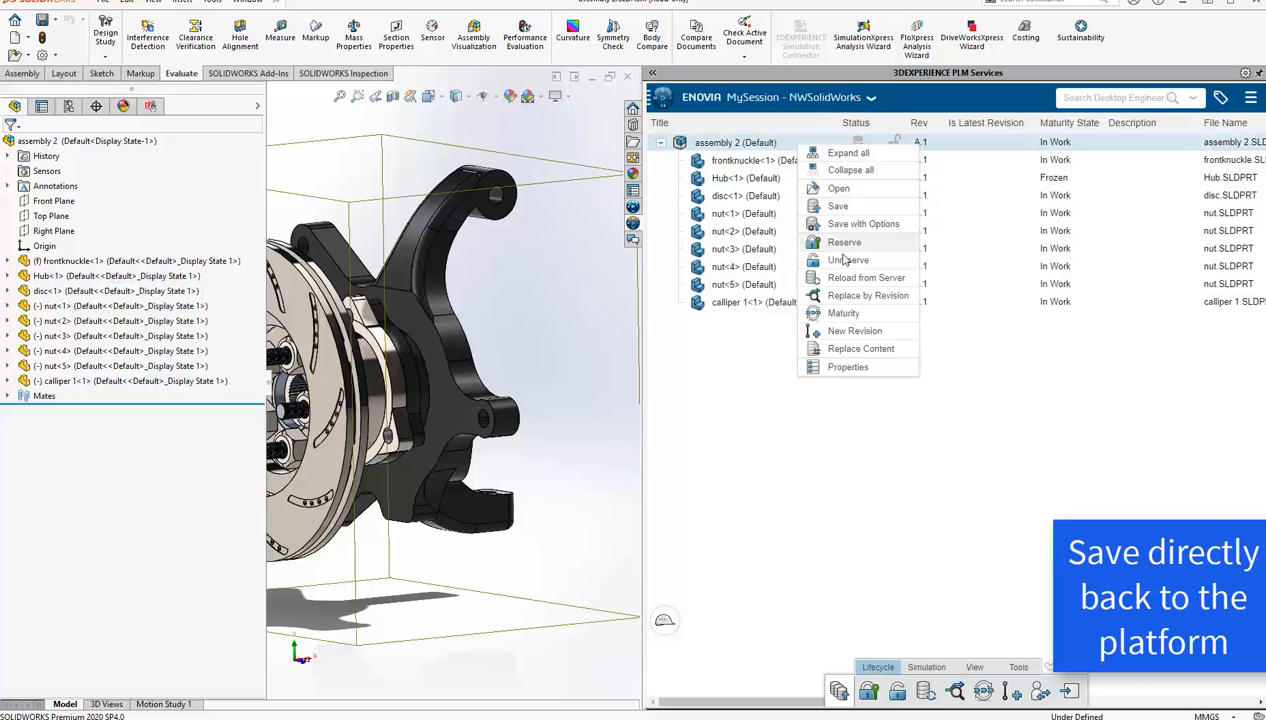
pyautogui.click(838, 244)
# Step: Save assembly 2 back to the platform and release its reservation
pyautogui.rightClick(829, 143)
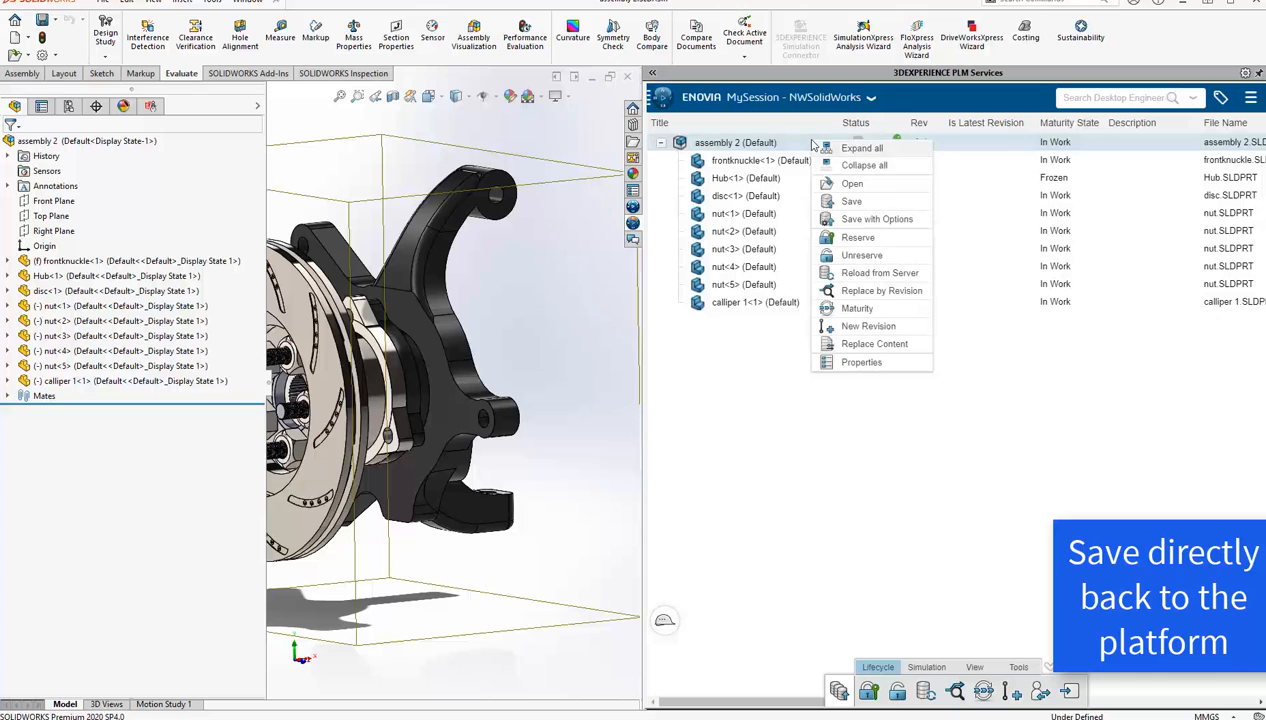
pyautogui.click(881, 203)
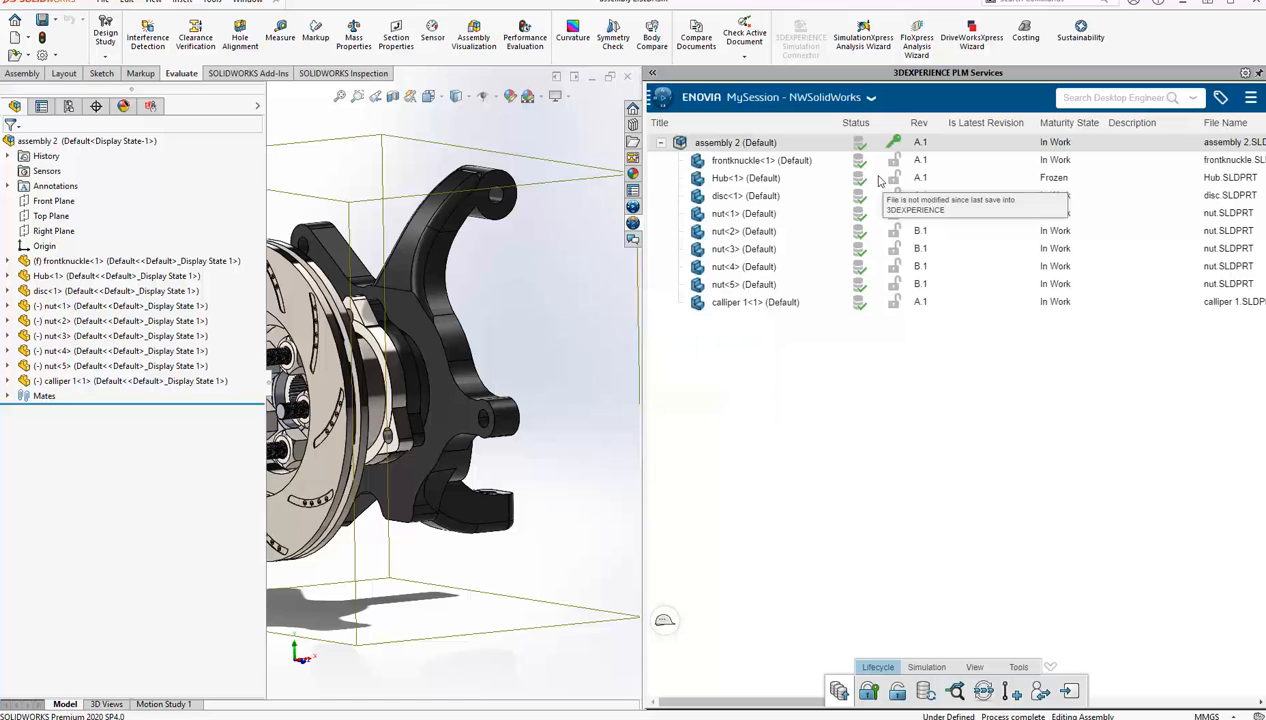
pyautogui.rightClick(815, 140)
pyautogui.click(1005, 580)
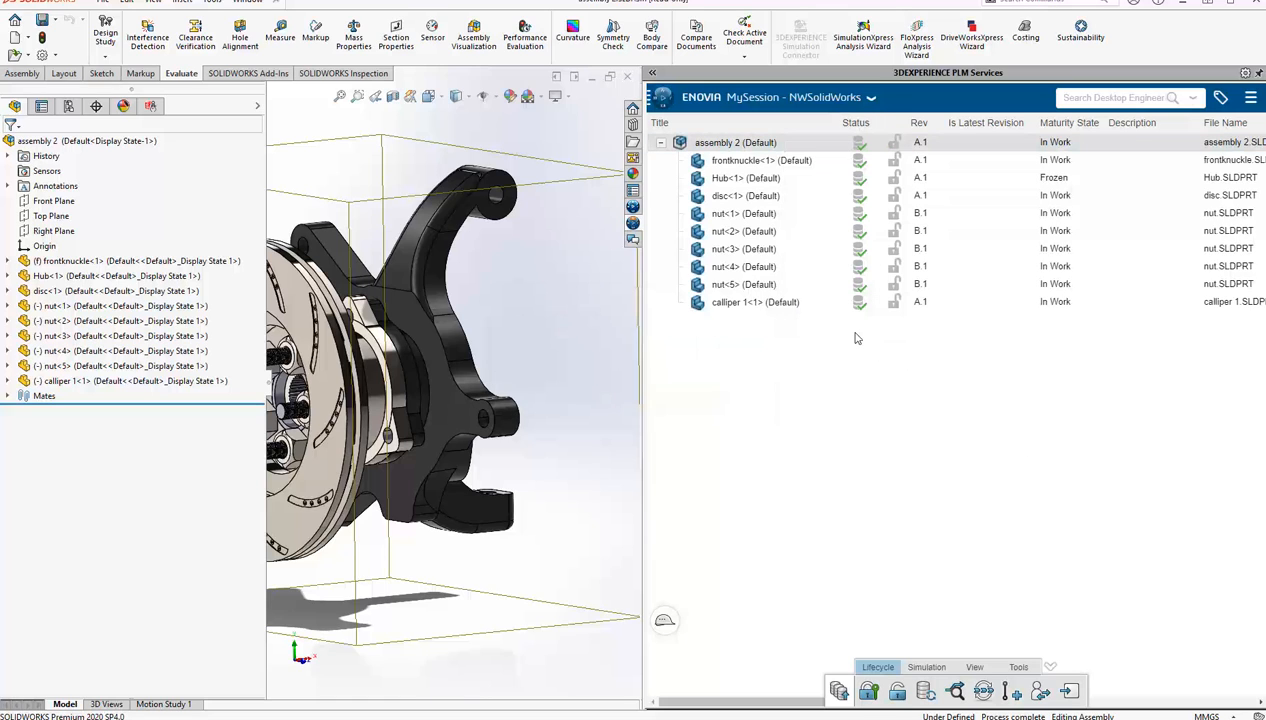
# Step: Switch to the Change Action app and create a change action titled "SW DEMO CHANGE"
pyautogui.click(666, 100)
pyautogui.scroll(-3, 800, 505)
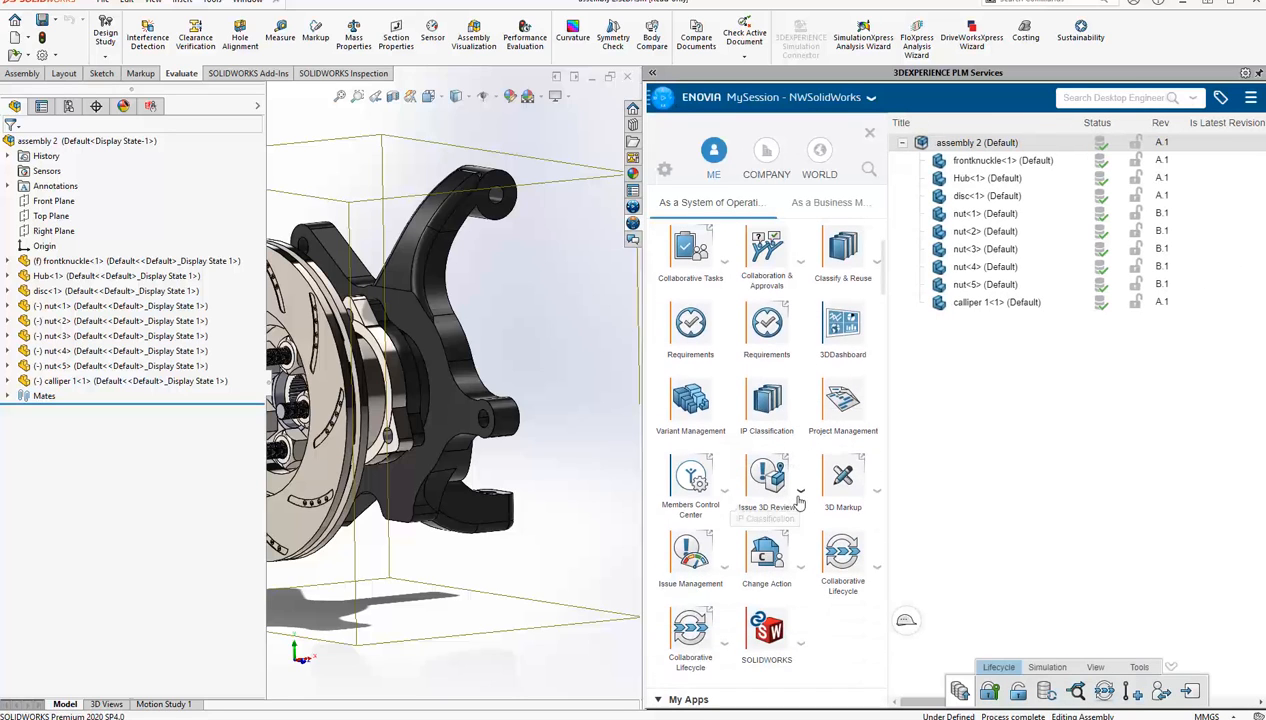
pyautogui.click(767, 552)
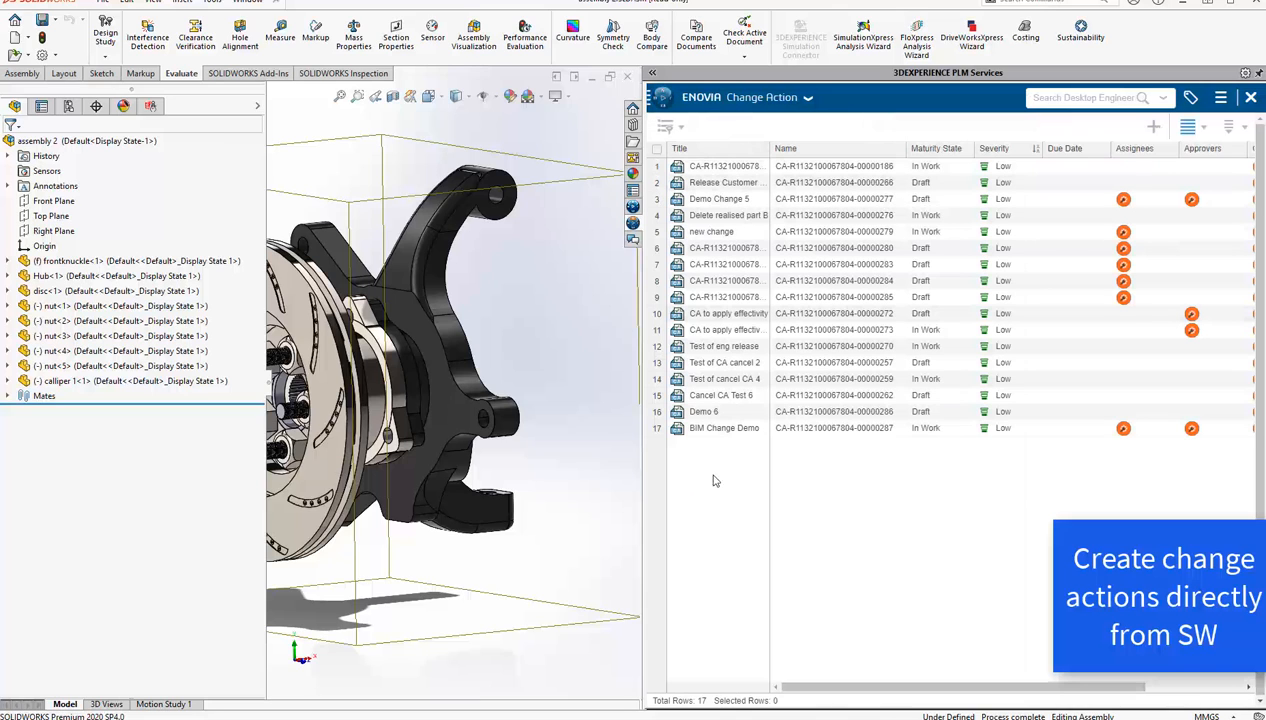
pyautogui.click(1153, 130)
pyautogui.write('SW DEMO')
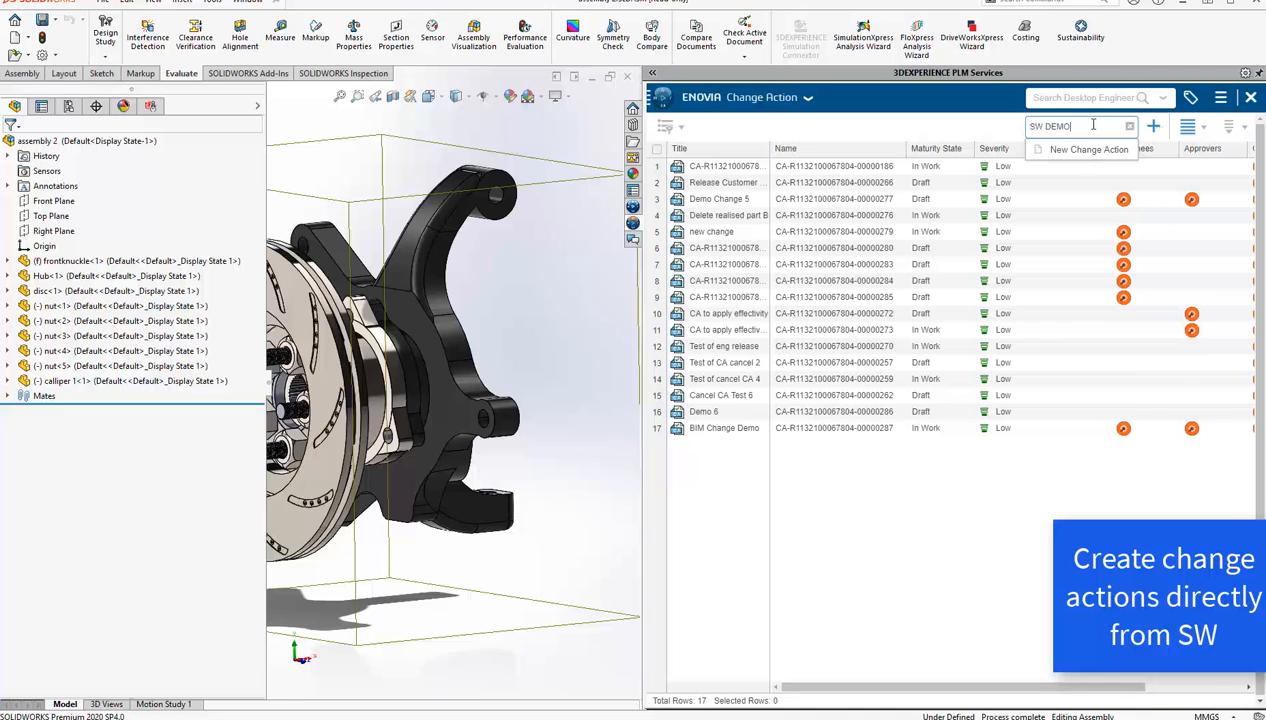
pyautogui.write(' CHANGE')
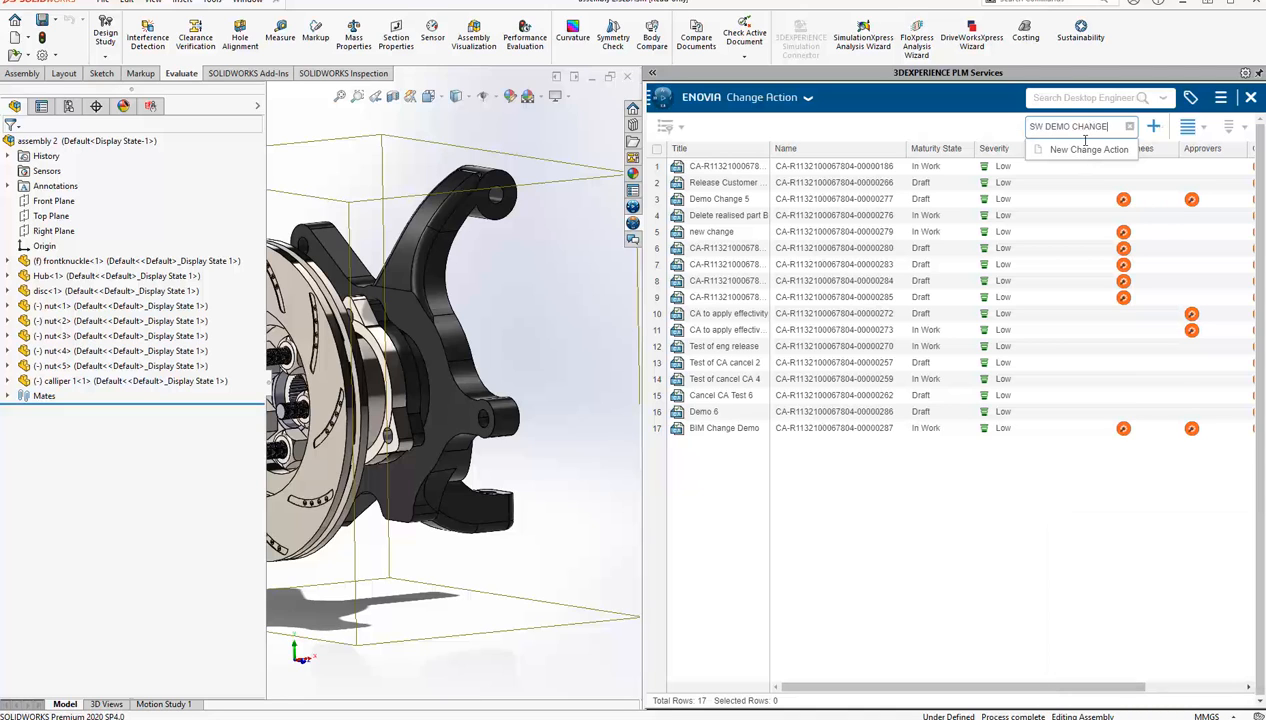
pyautogui.press('Return')
# Step: Open the SW DEMO CHANGE action and assign its owner as both Assignee and Approver
pyautogui.doubleClick(749, 166)
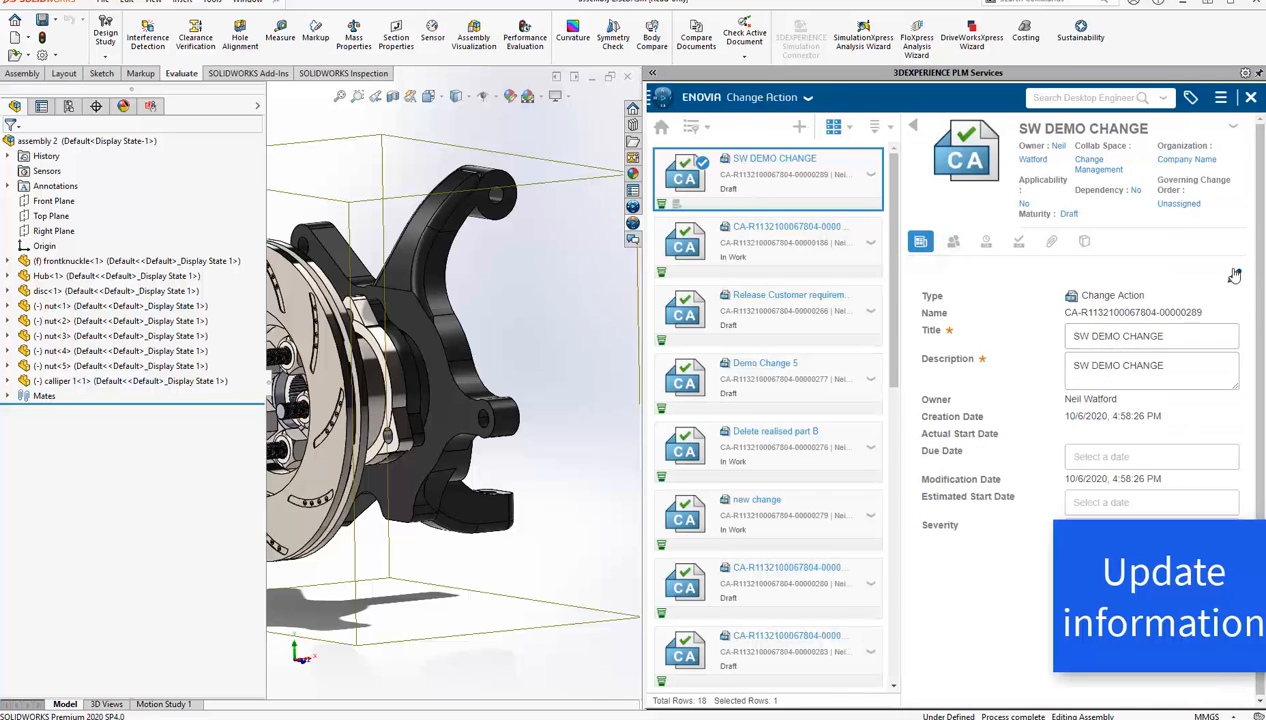
pyautogui.click(953, 241)
pyautogui.click(1236, 327)
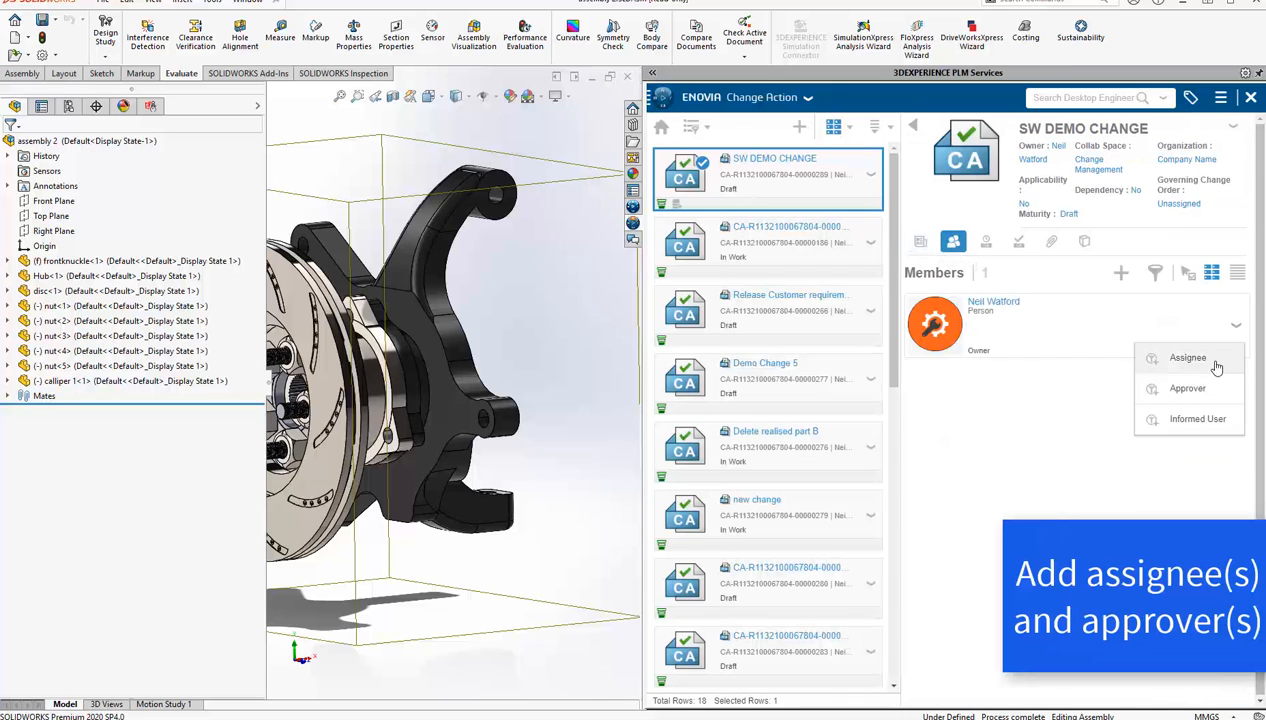
pyautogui.click(1190, 353)
pyautogui.click(1236, 327)
pyautogui.click(1201, 388)
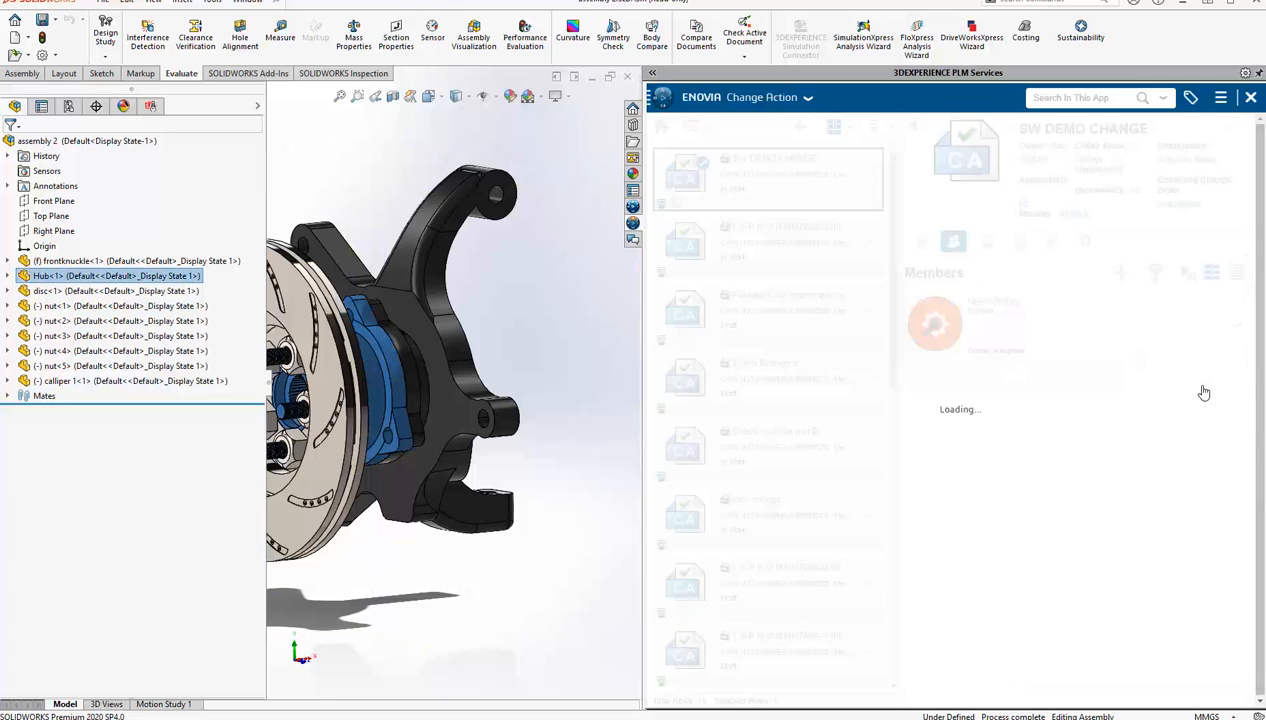
# Step: Add Hub A.1 as a proposed change to the SW DEMO CHANGE action and move the action's maturity to In Work
pyautogui.click(986, 241)
pyautogui.click(1088, 273)
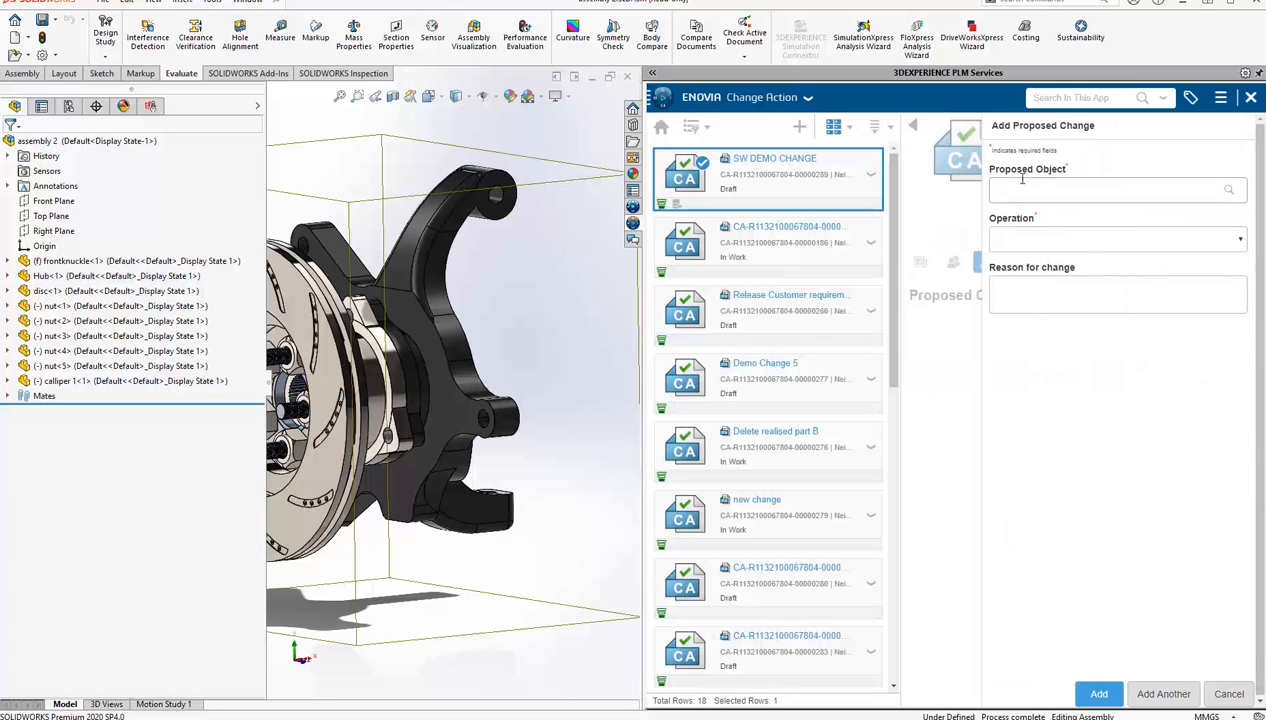
pyautogui.write('hub')
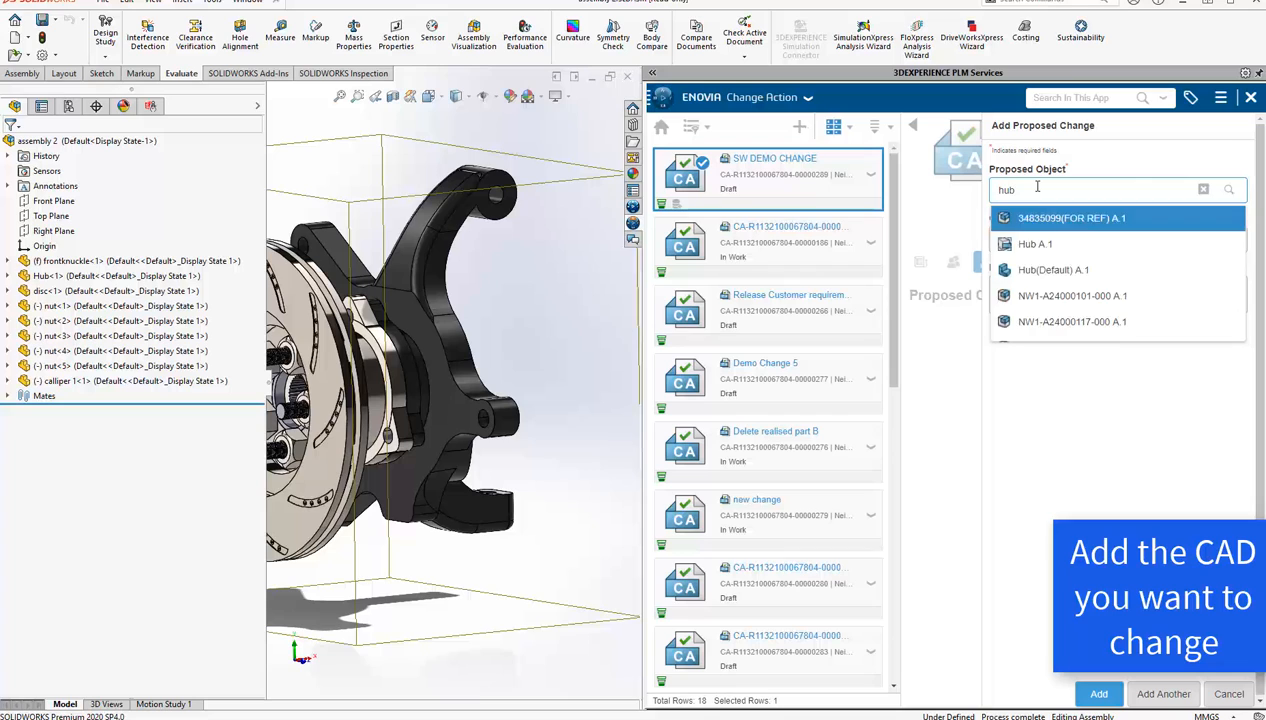
pyautogui.click(1028, 244)
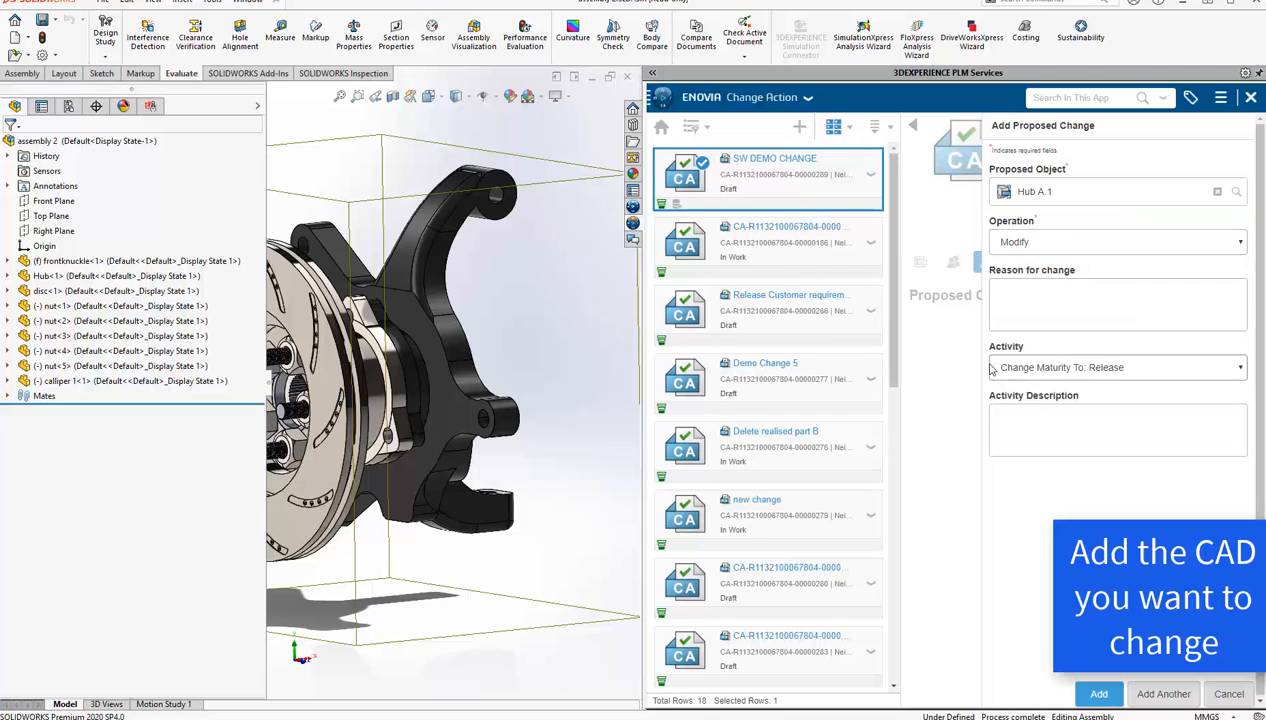
pyautogui.click(1098, 693)
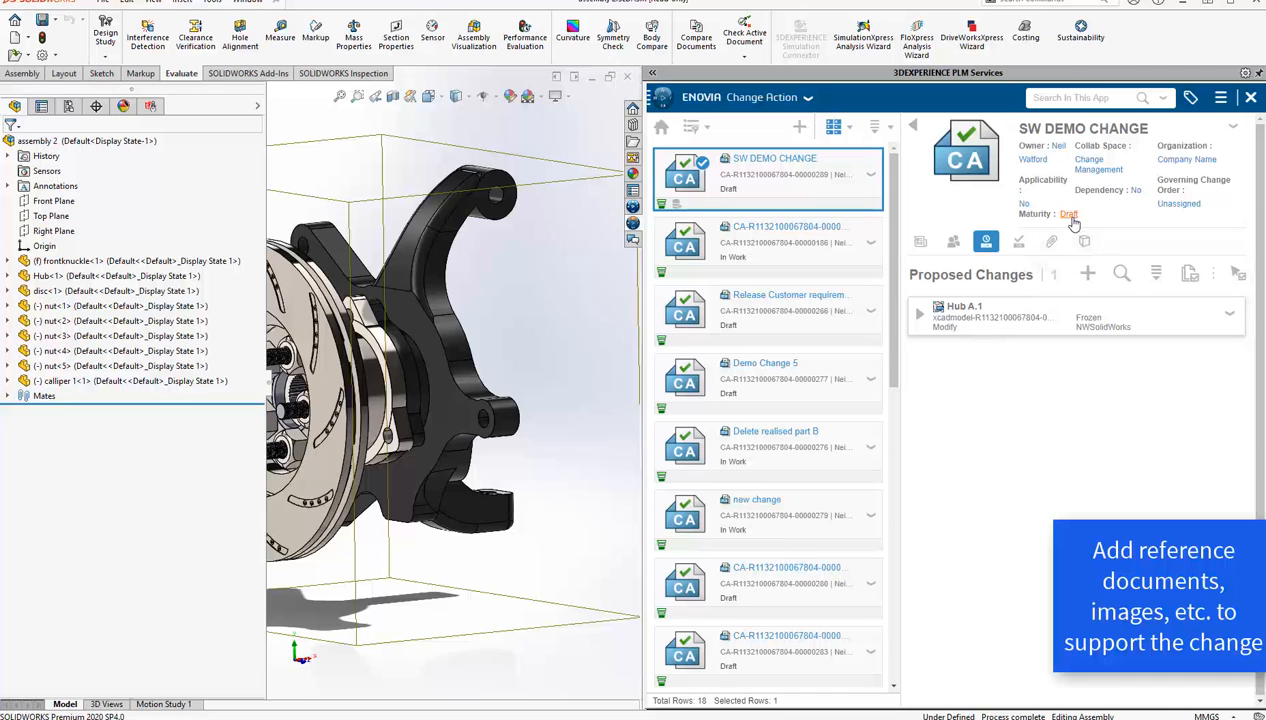
pyautogui.click(1069, 215)
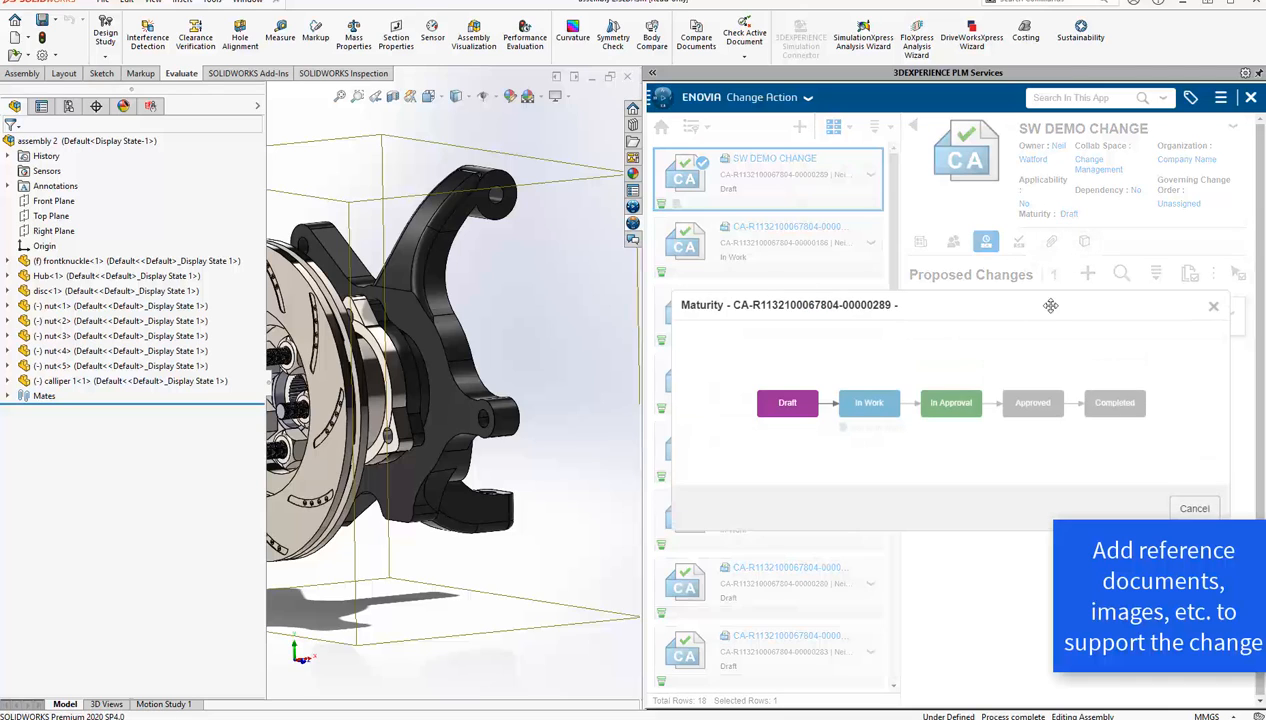
pyautogui.click(866, 428)
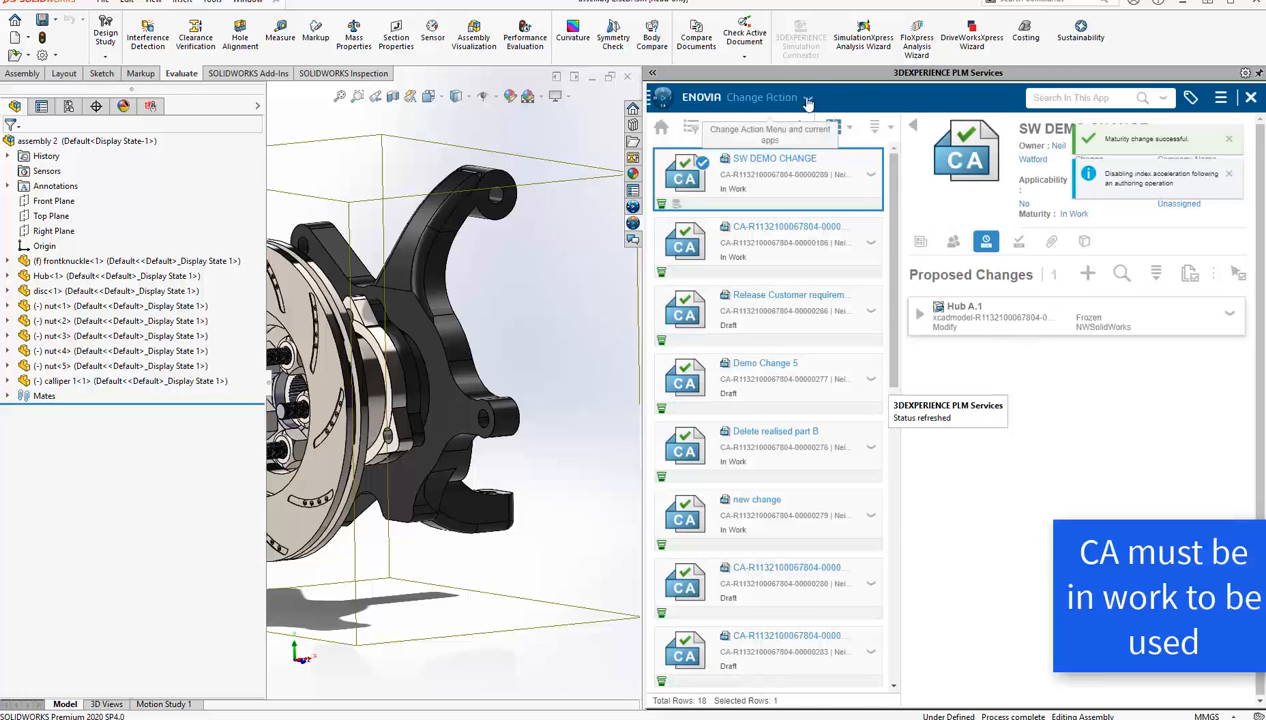
# Step: Switch to MySession and set the session to work under the SW DEMO CHANGE change action
pyautogui.click(808, 104)
pyautogui.click(779, 126)
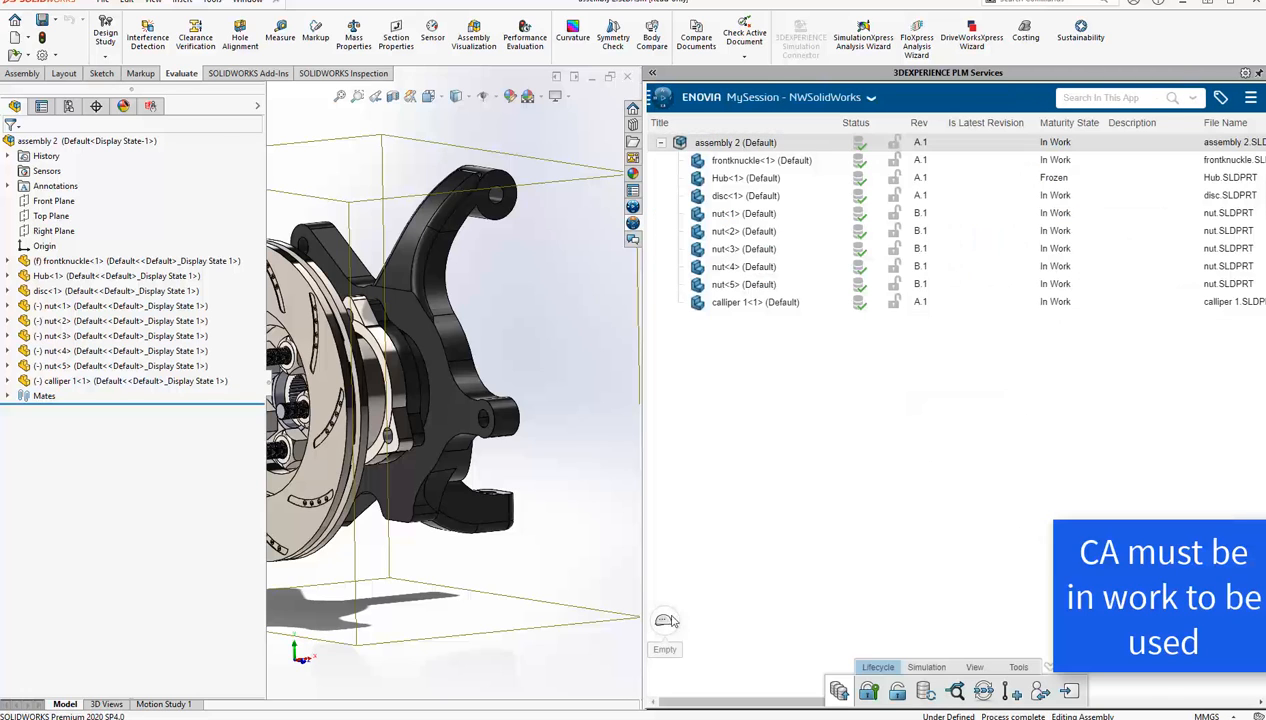
pyautogui.click(668, 621)
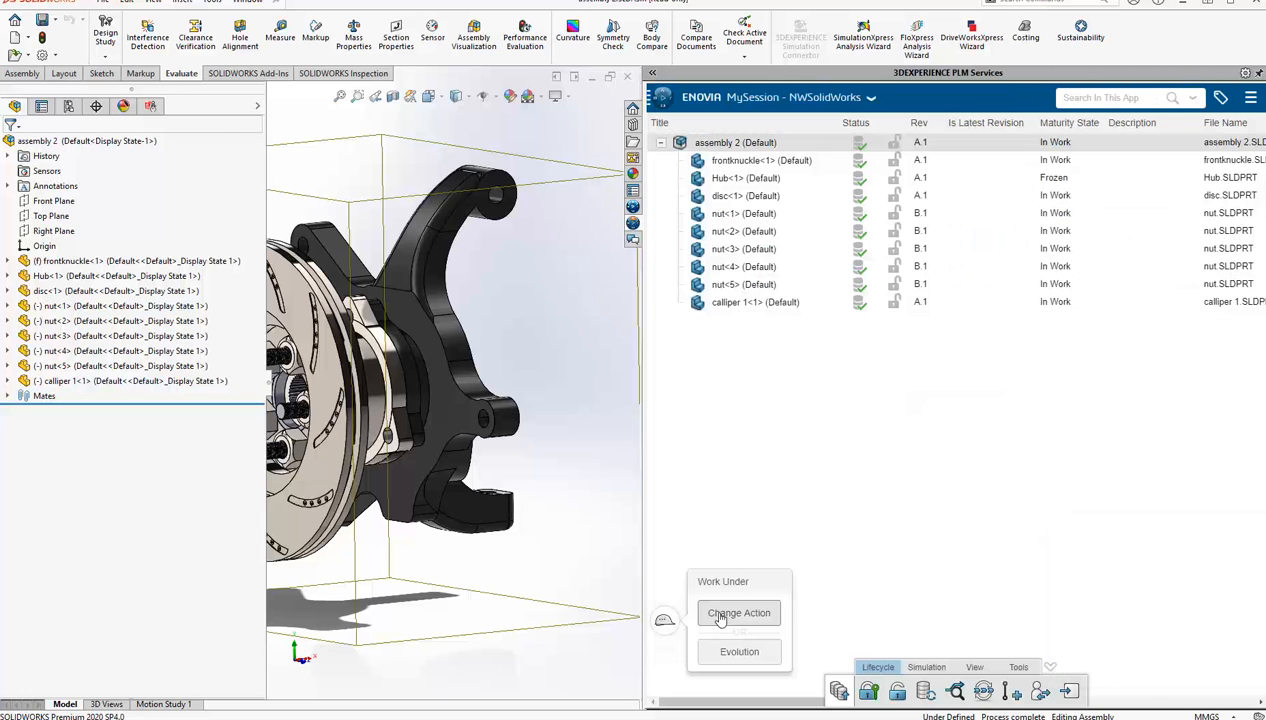
pyautogui.click(726, 616)
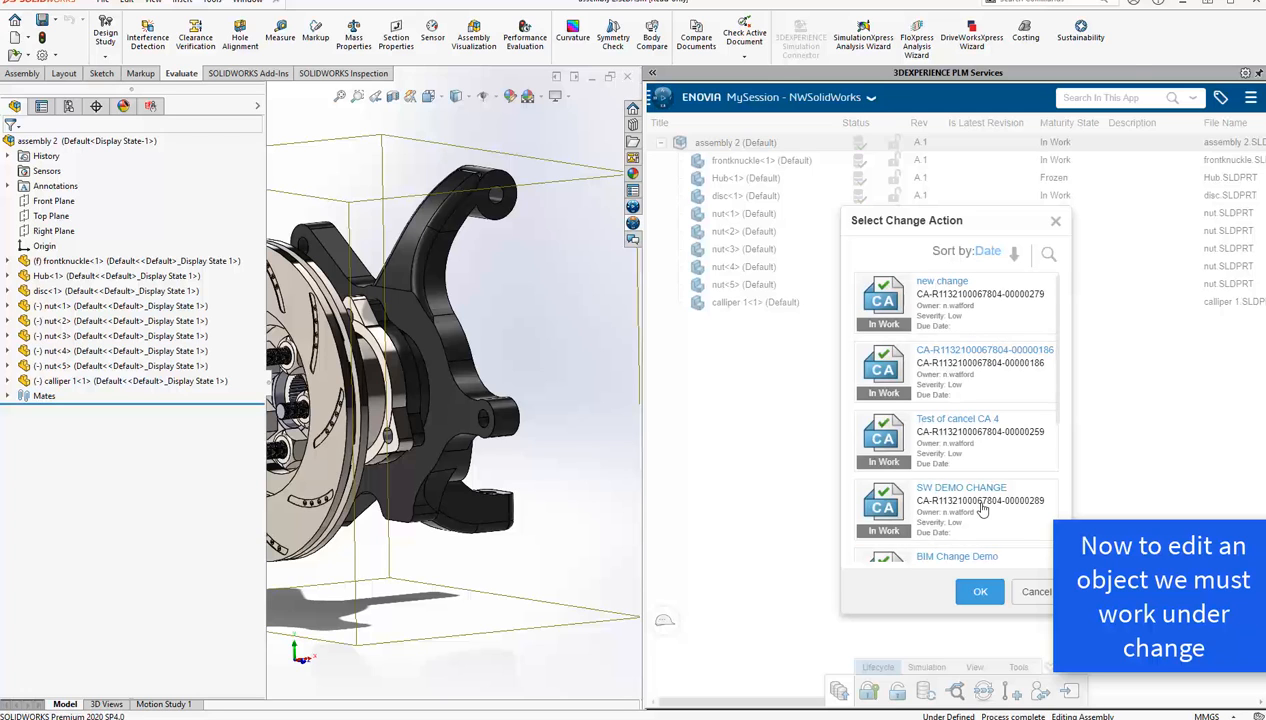
pyautogui.click(983, 510)
pyautogui.click(976, 591)
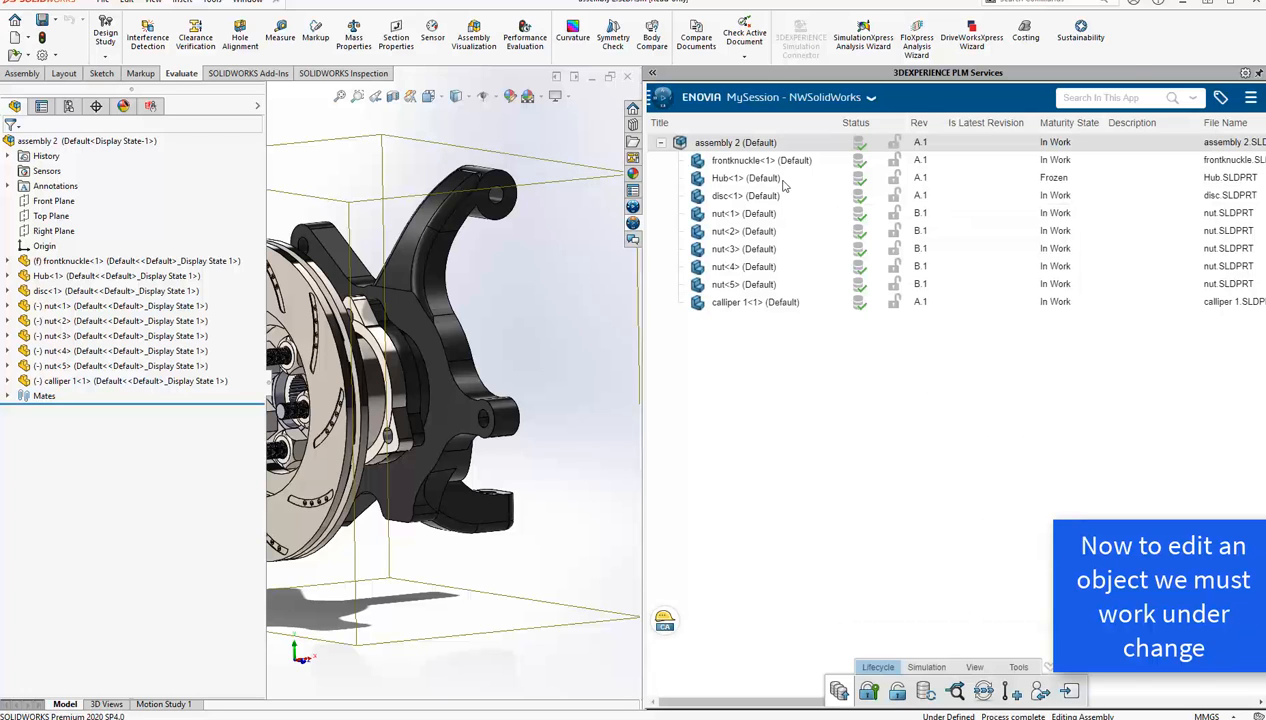
# Step: Move the SW DEMO CHANGE action to In Approval and open its approval task for editing in Collaborative Tasks
pyautogui.click(944, 430)
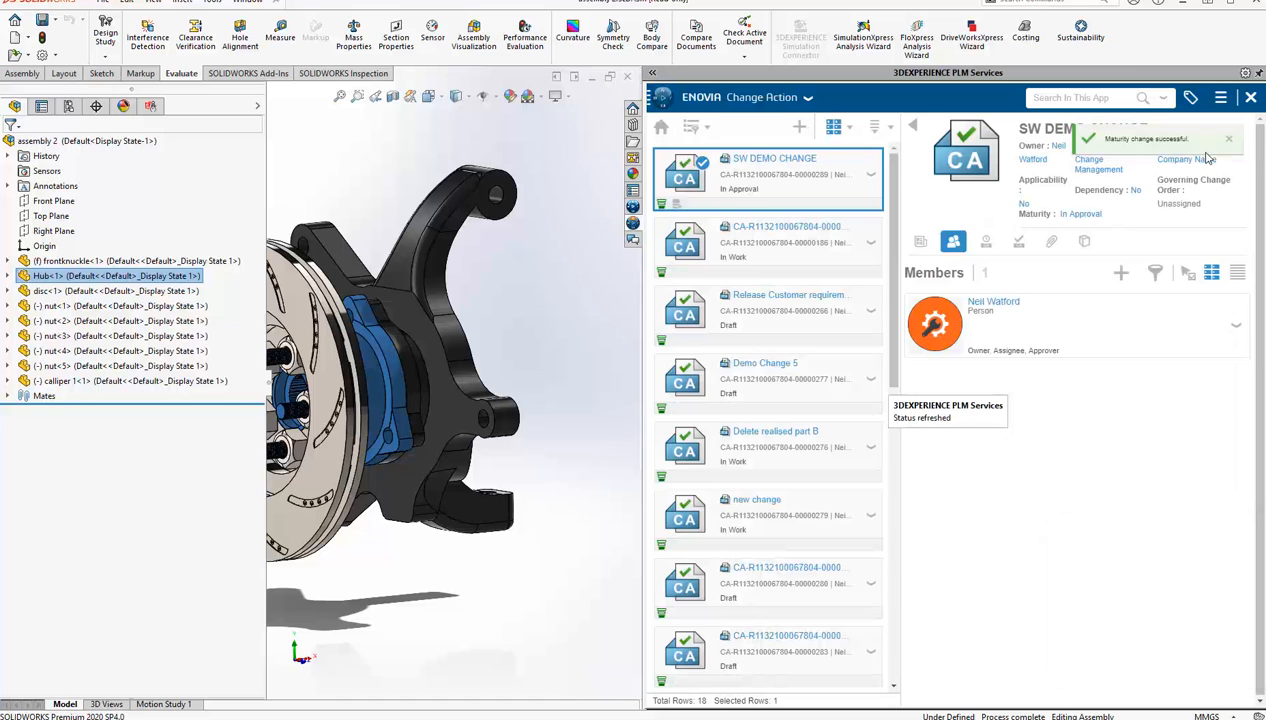
pyautogui.click(662, 97)
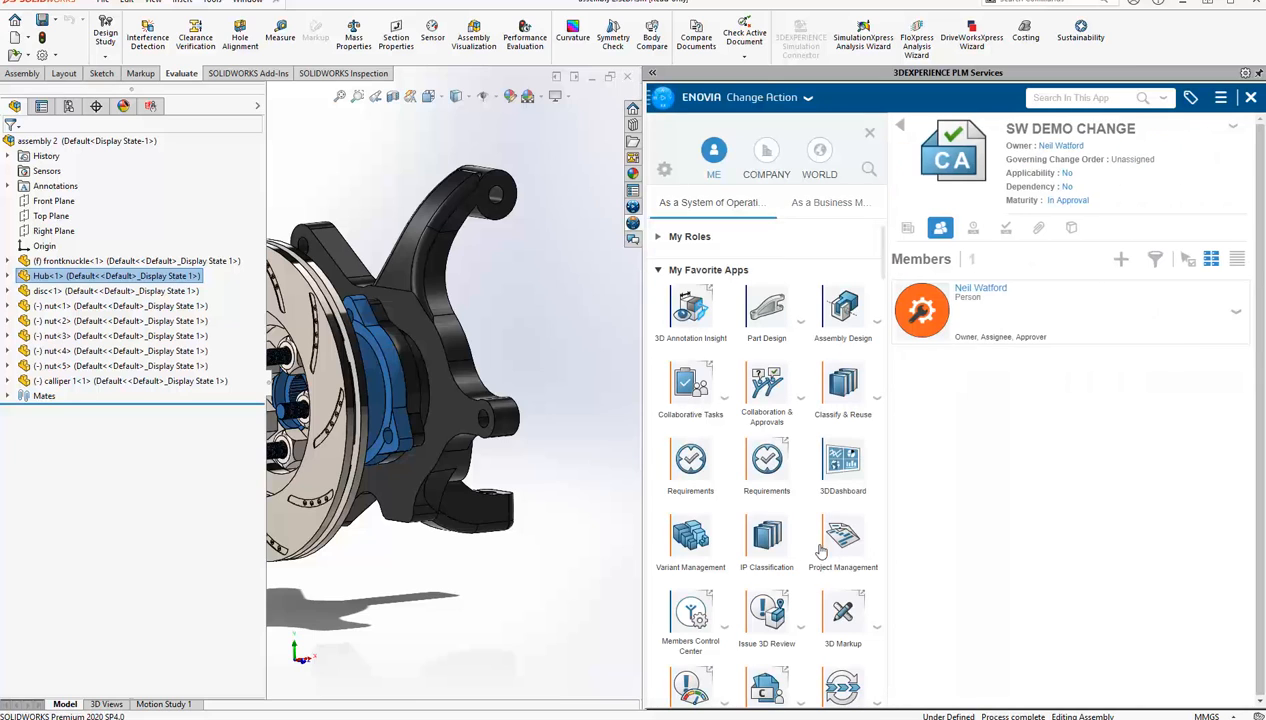
pyautogui.click(689, 383)
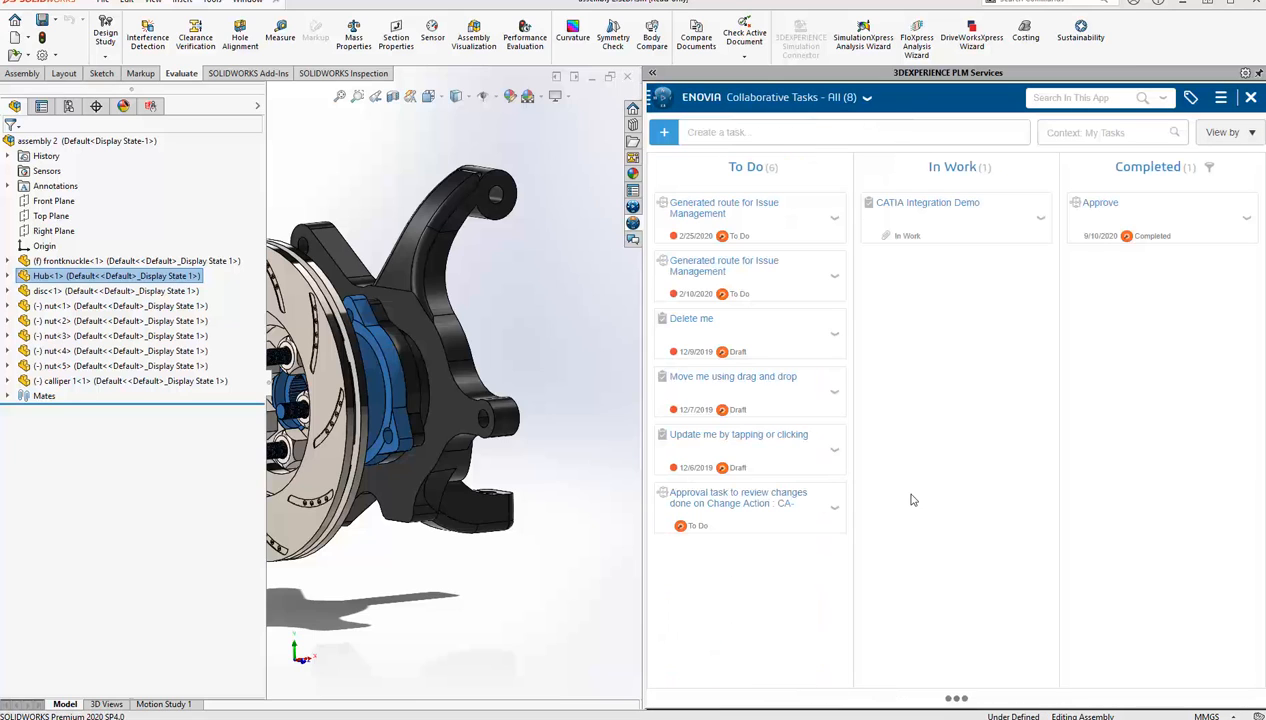
pyautogui.click(834, 512)
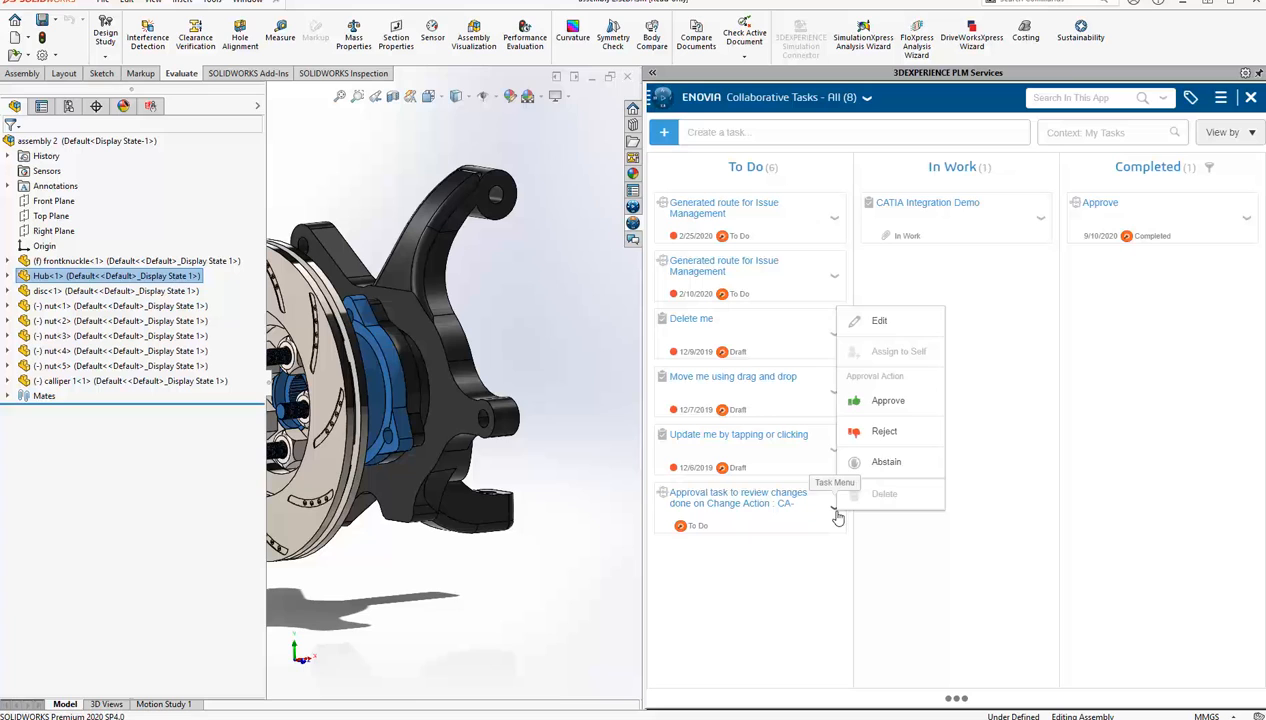
pyautogui.click(885, 322)
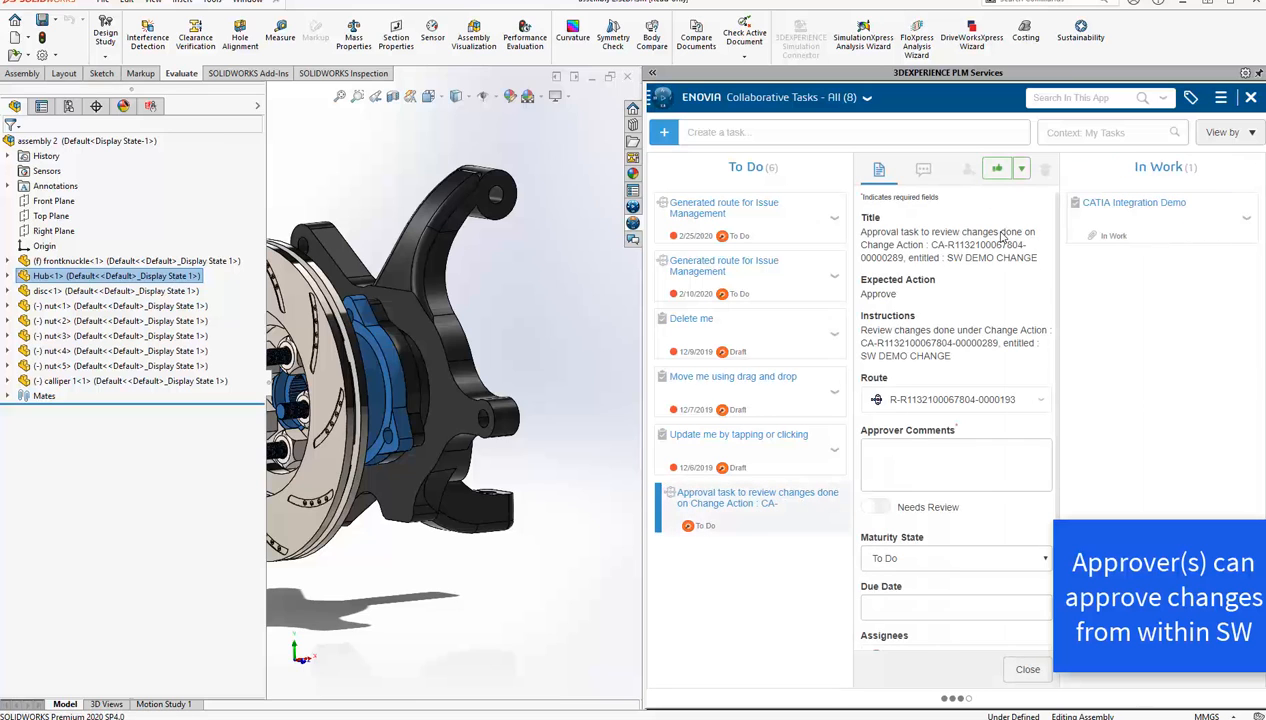
# Step: Enter "Approved" as the approver comment, set the task's maturity state to Completed and save it
pyautogui.click(956, 466)
pyautogui.write('Approved')
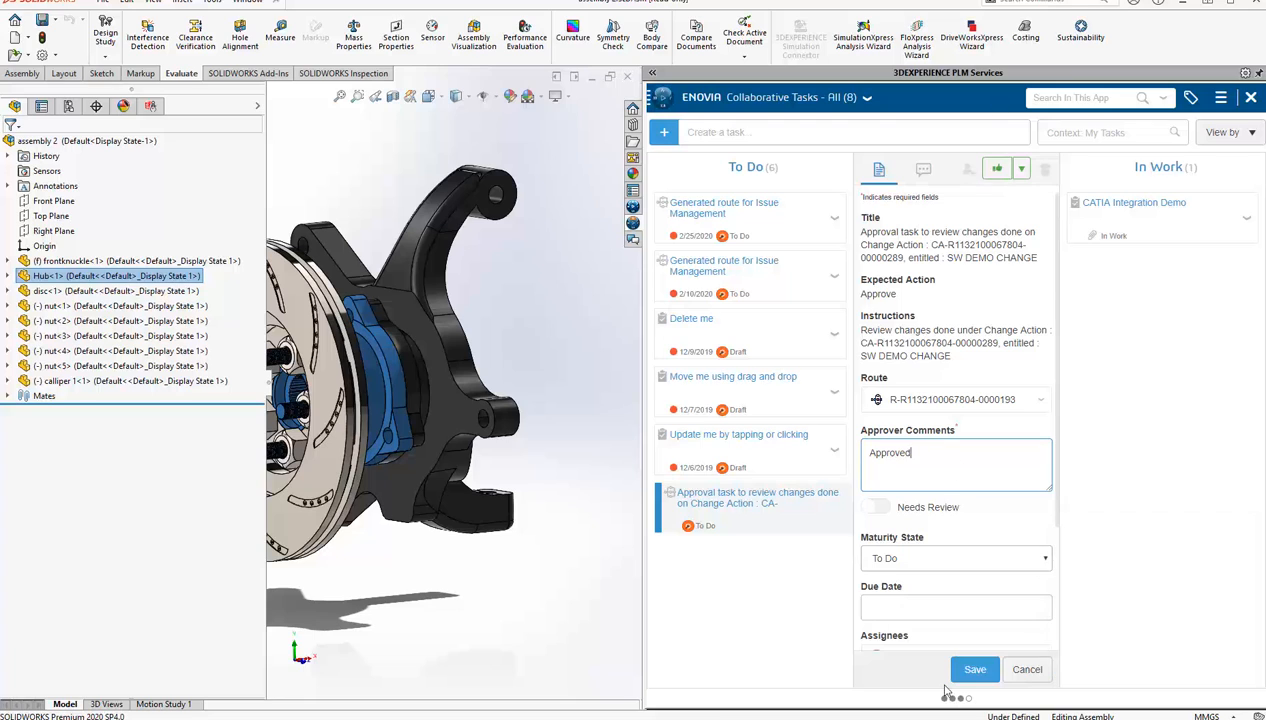
pyautogui.click(955, 558)
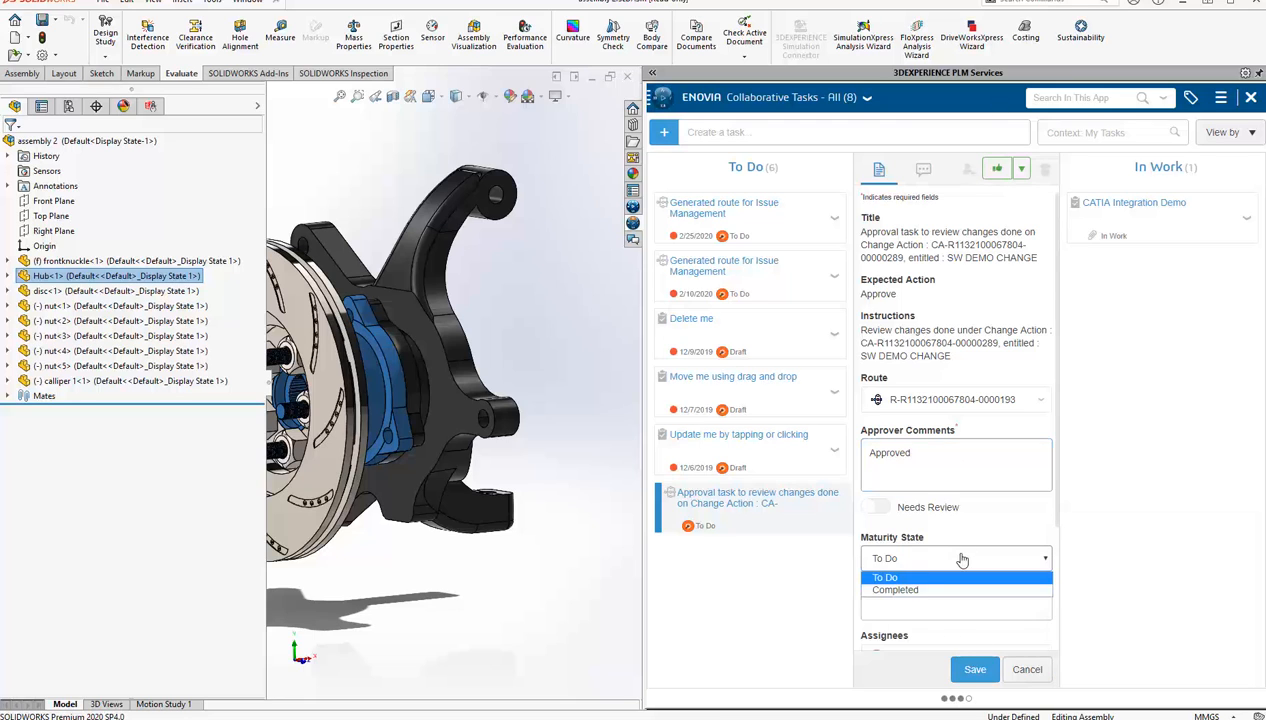
pyautogui.click(930, 590)
pyautogui.scroll(-1, 926, 540)
pyautogui.scroll(-2, 926, 540)
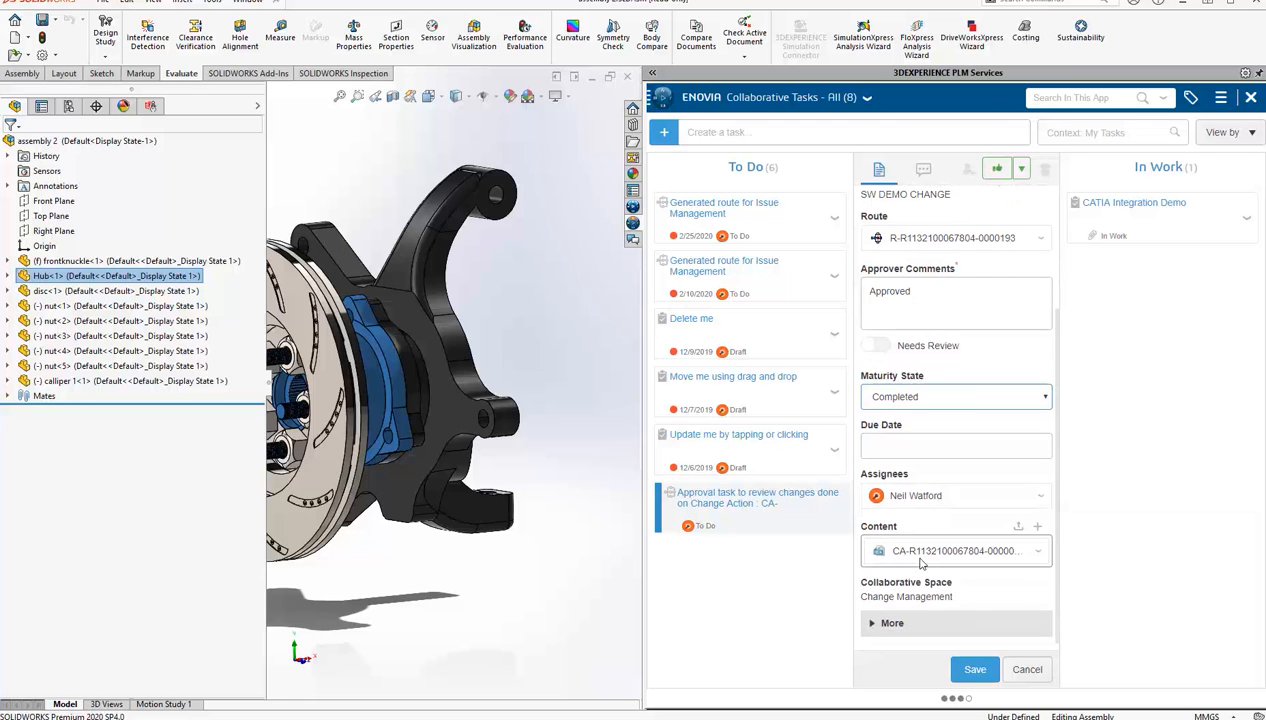
pyautogui.click(973, 669)
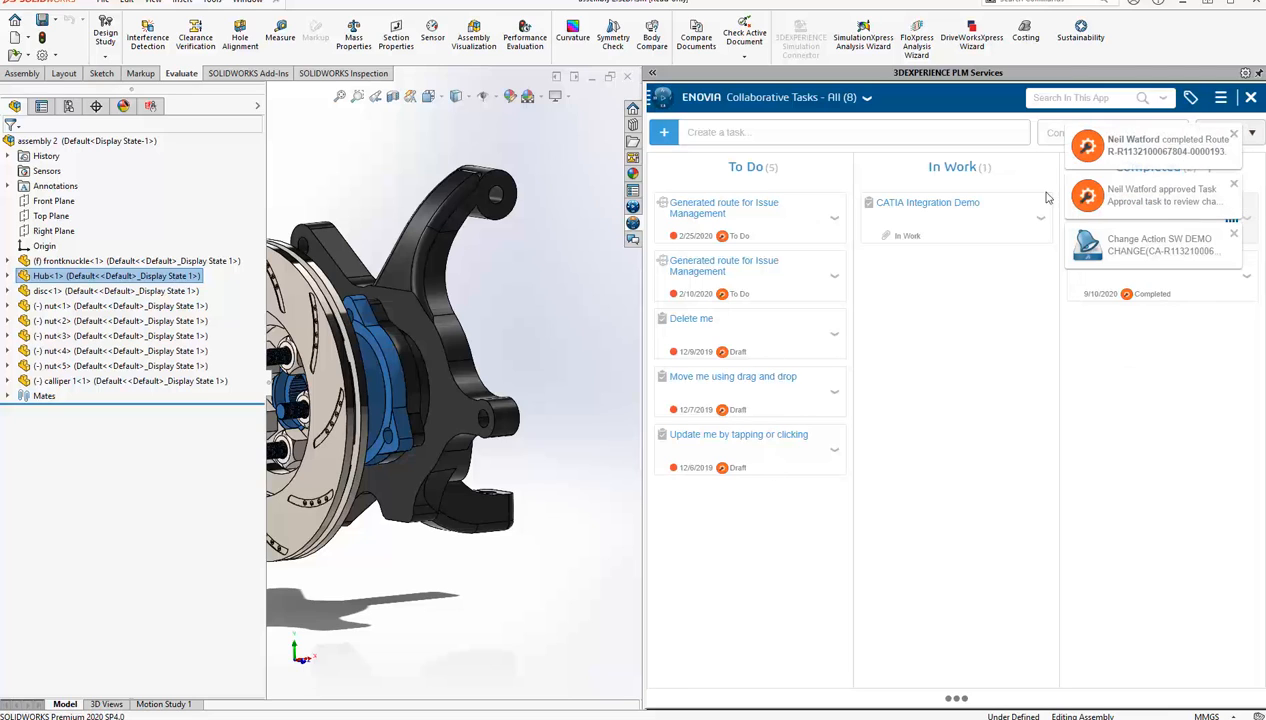
# Step: Return to MySession and refresh the status of the assembly 2 components
pyautogui.click(867, 99)
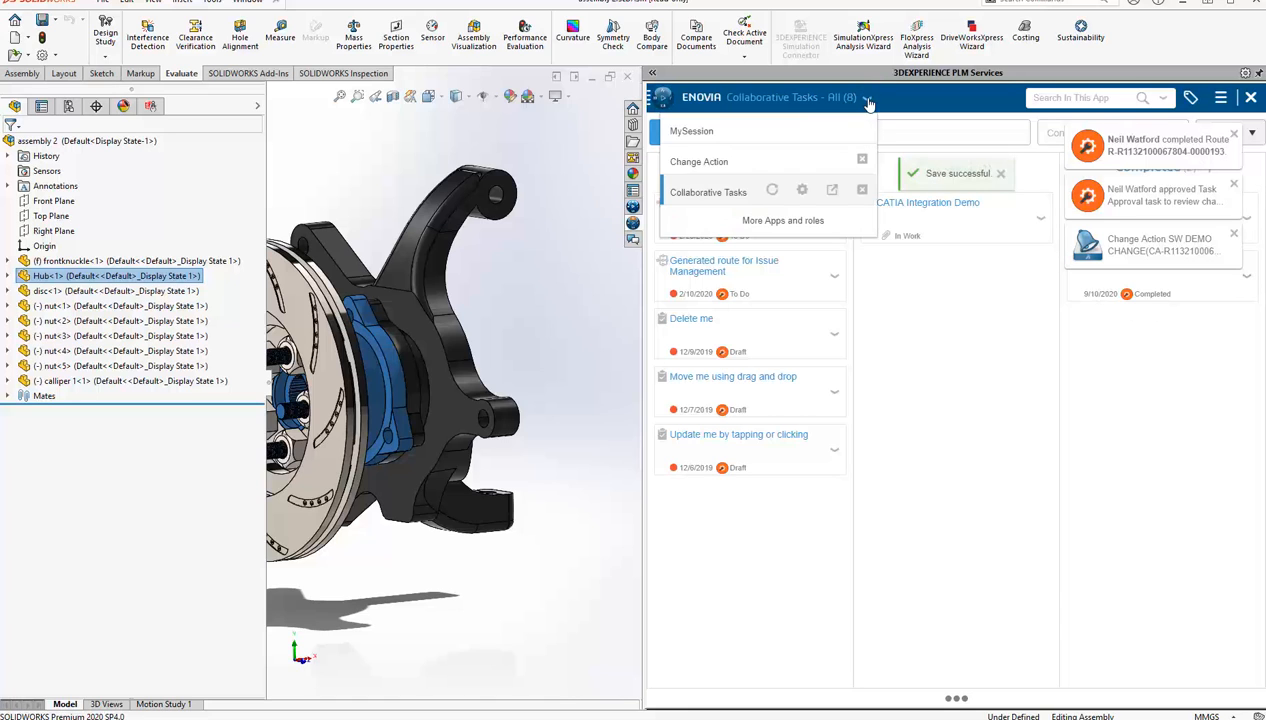
pyautogui.click(750, 131)
pyautogui.click(869, 102)
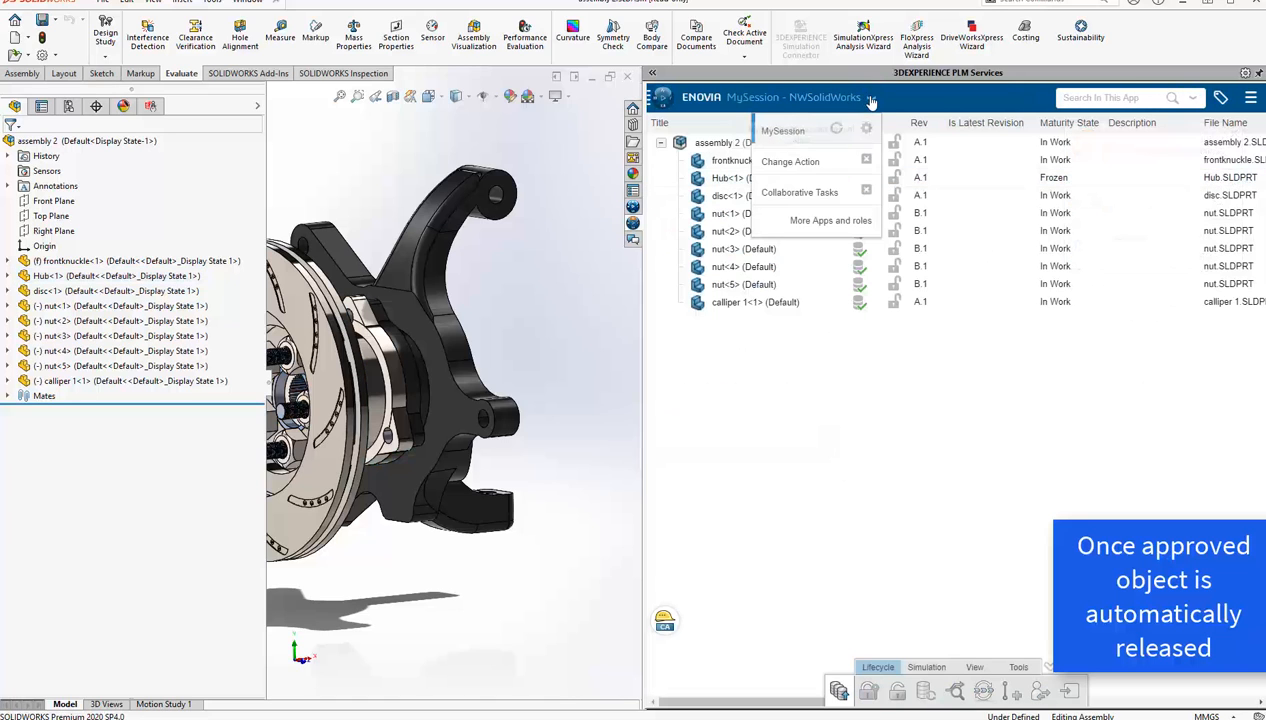
pyautogui.click(836, 128)
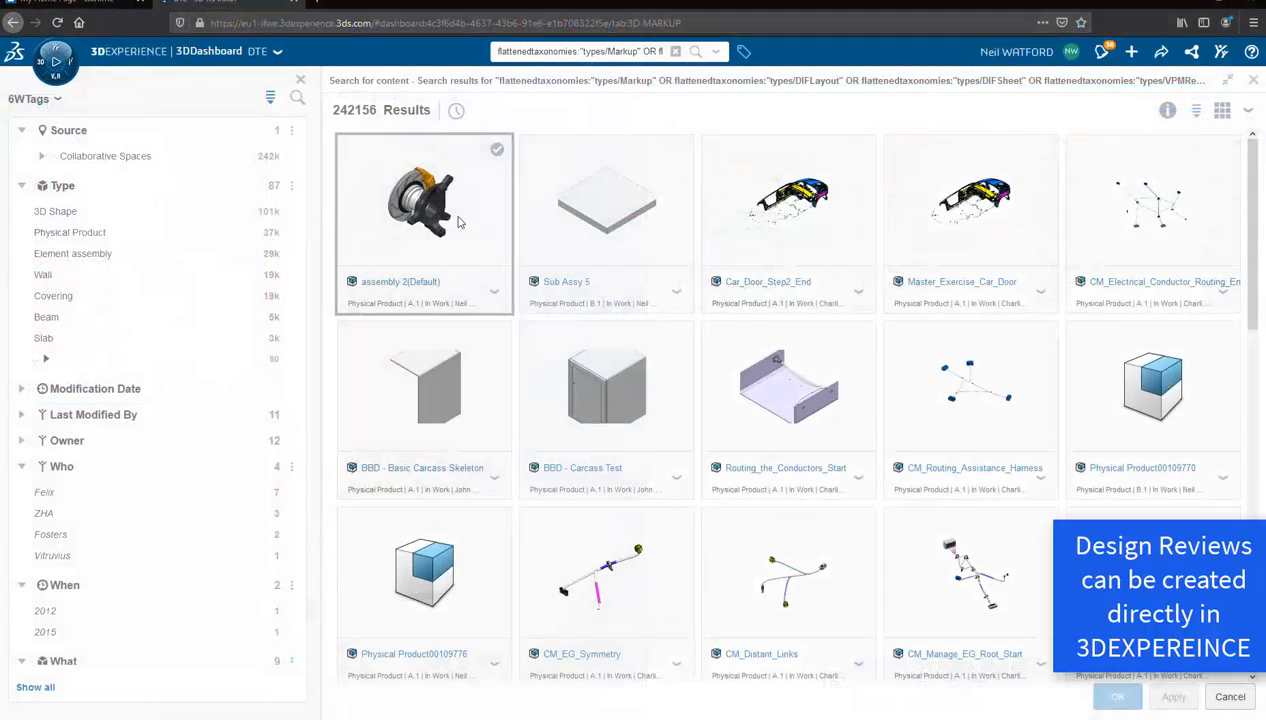
# Step: Load assembly 2(Default) into 3D Markup on the 3DDashboard and create a markup titled "Design Review 01"
pyautogui.moveTo(424, 224); pyautogui.dragTo(726, 557)
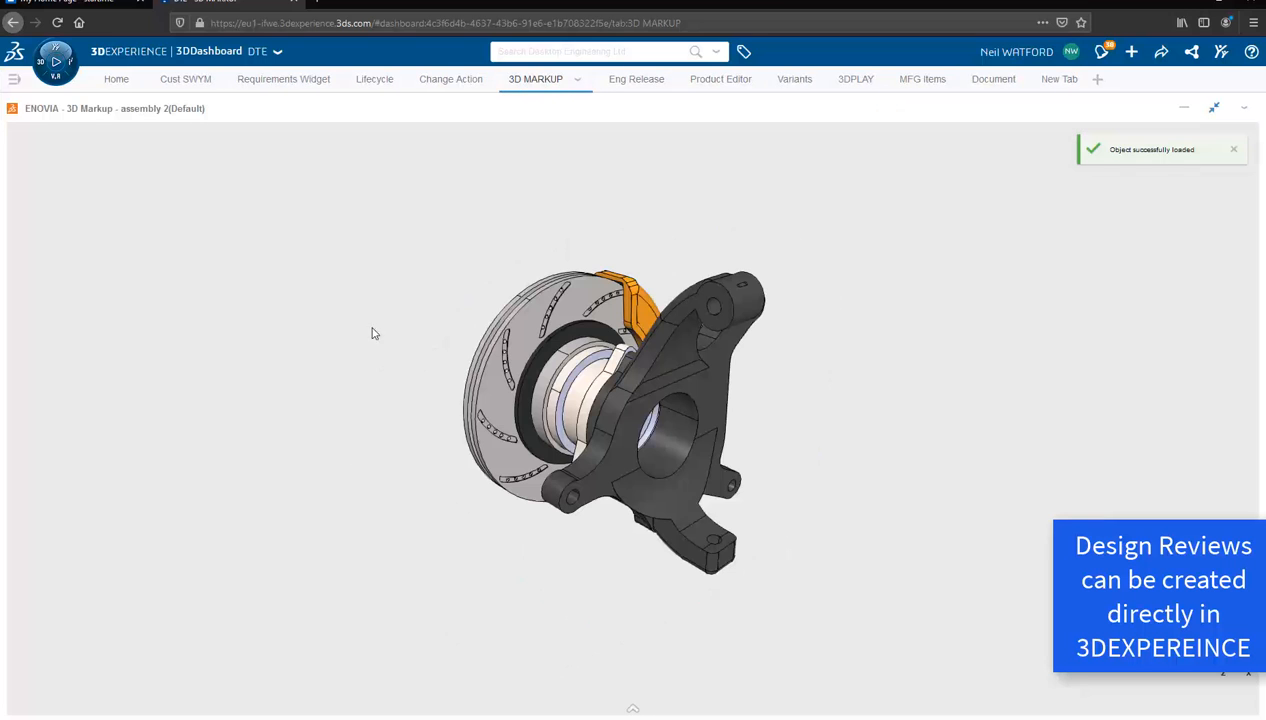
pyautogui.moveTo(573, 530); pyautogui.dragTo(856, 468, button='middle')
pyautogui.click(633, 709)
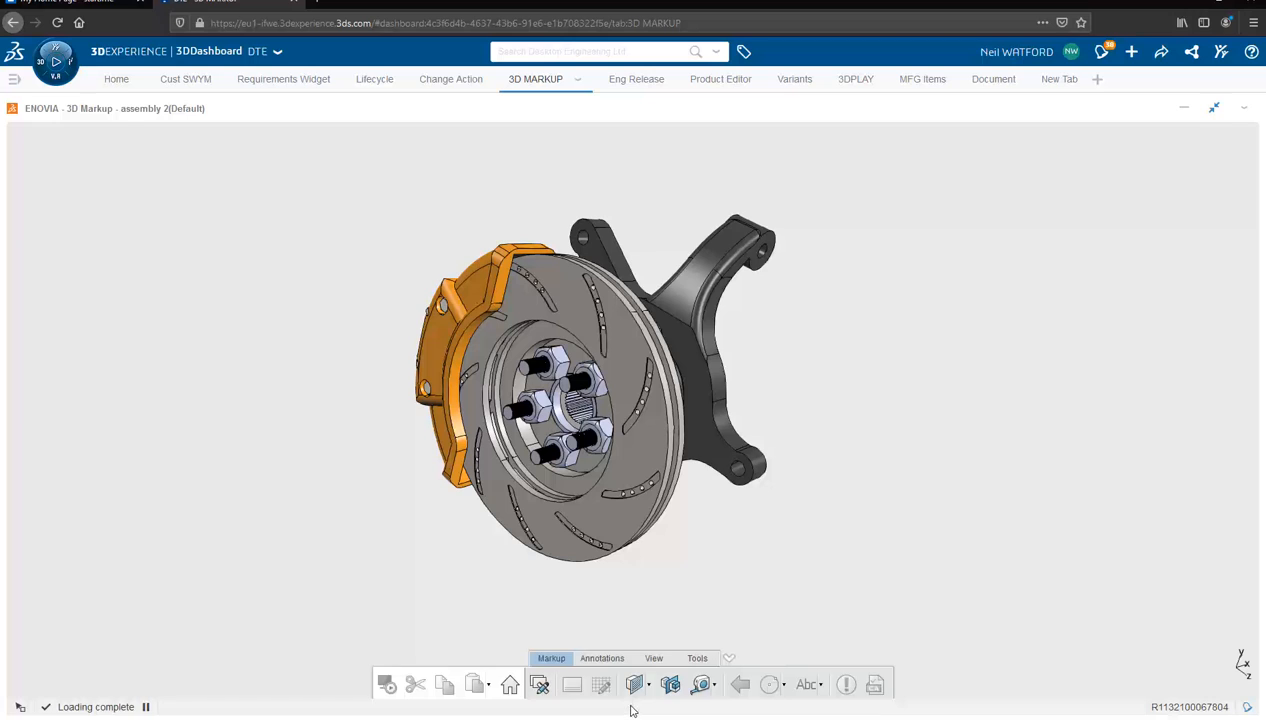
pyautogui.click(540, 686)
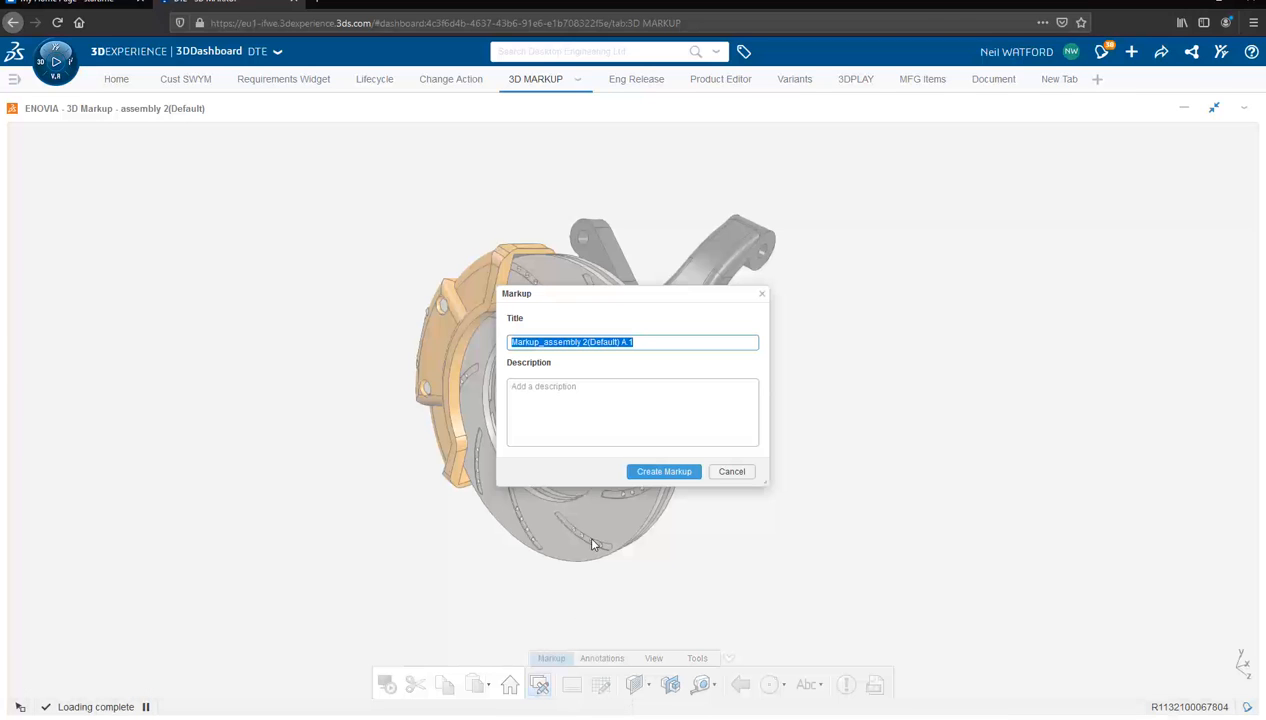
pyautogui.write('Design Review 01')
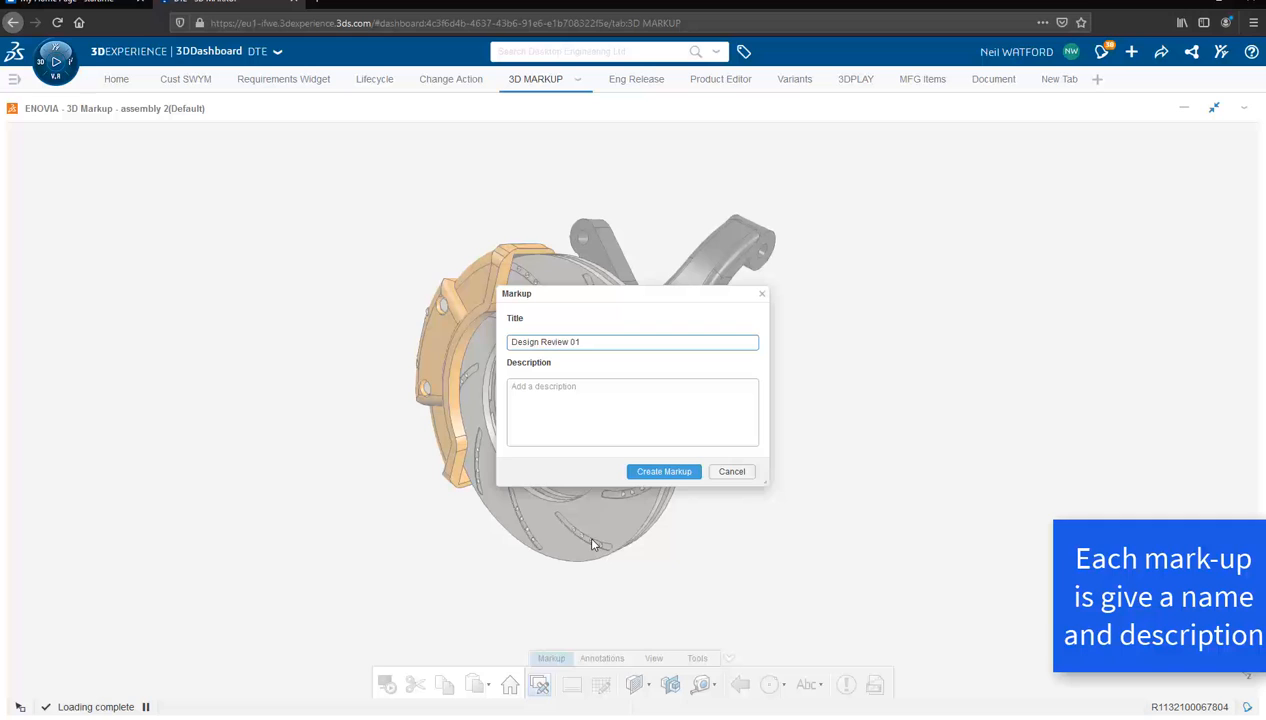
pyautogui.press('Return')
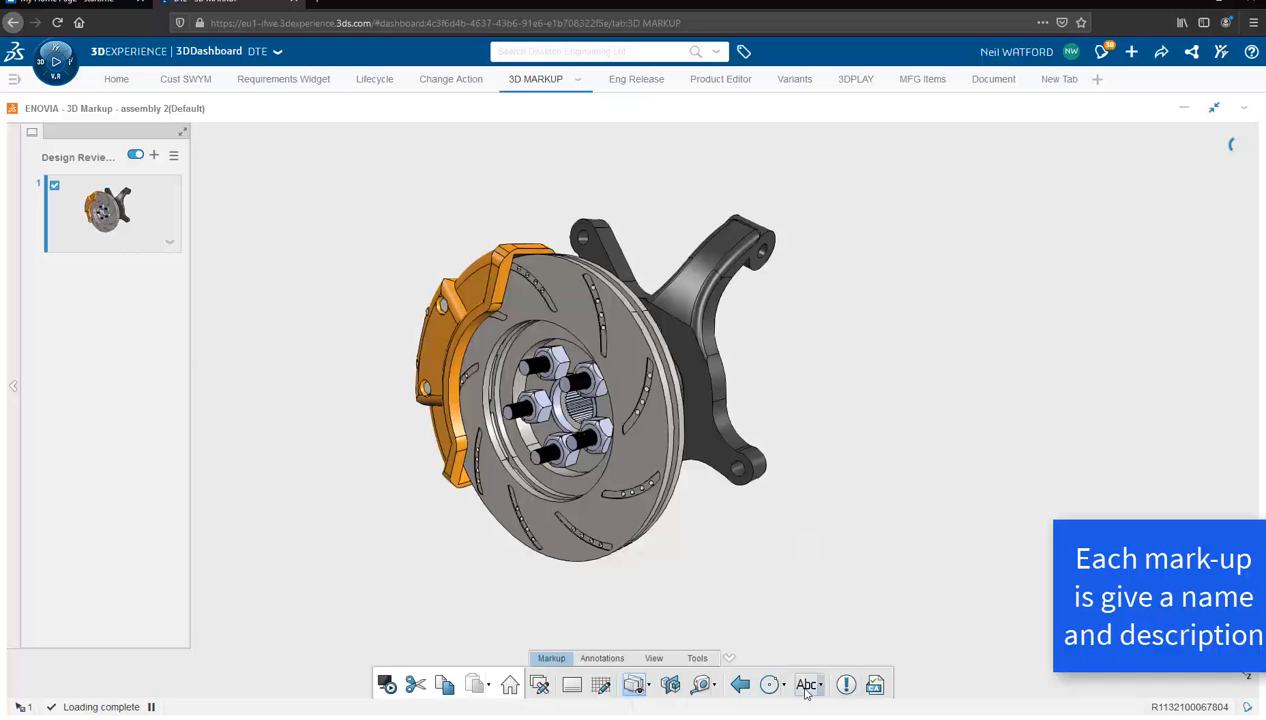
# Step: Attach a text annotation to the brake disc reading "Material Change Required, shattering" and place it below the disc
pyautogui.click(806, 689)
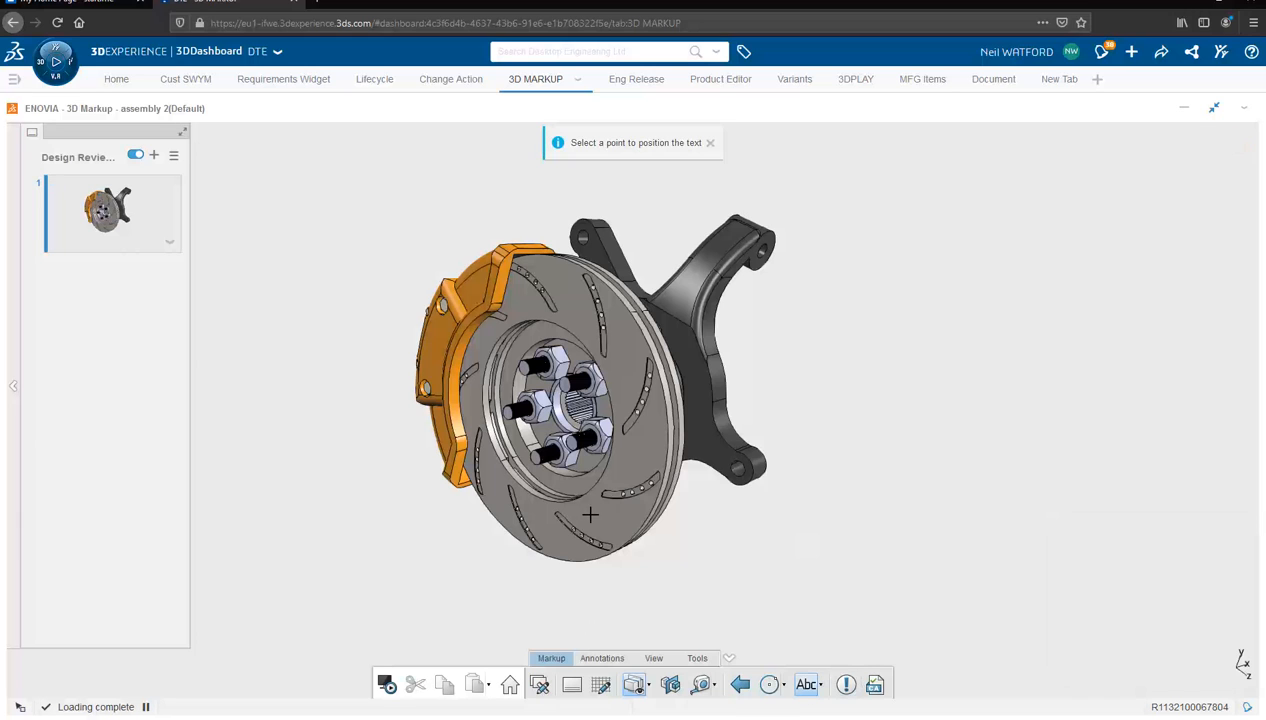
pyautogui.click(590, 515)
pyautogui.moveTo(584, 445); pyautogui.dragTo(706, 590)
pyautogui.doubleClick(719, 589)
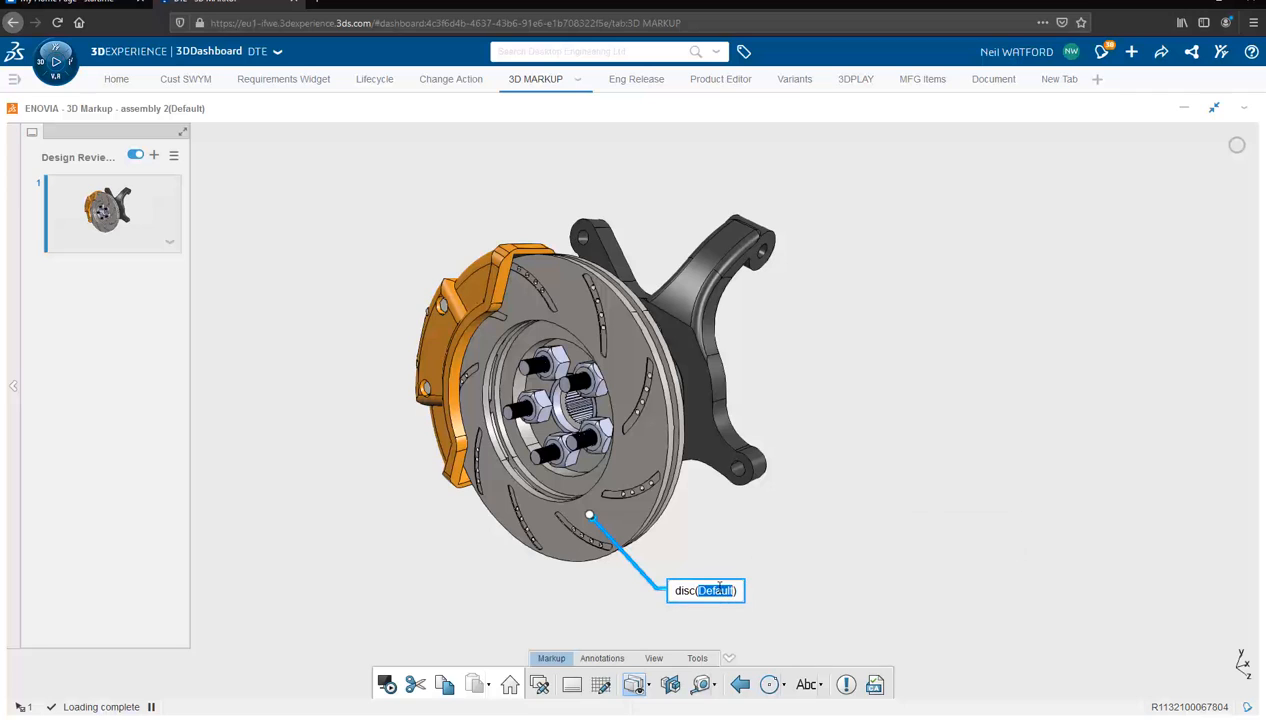
pyautogui.write('Material Change Requi')
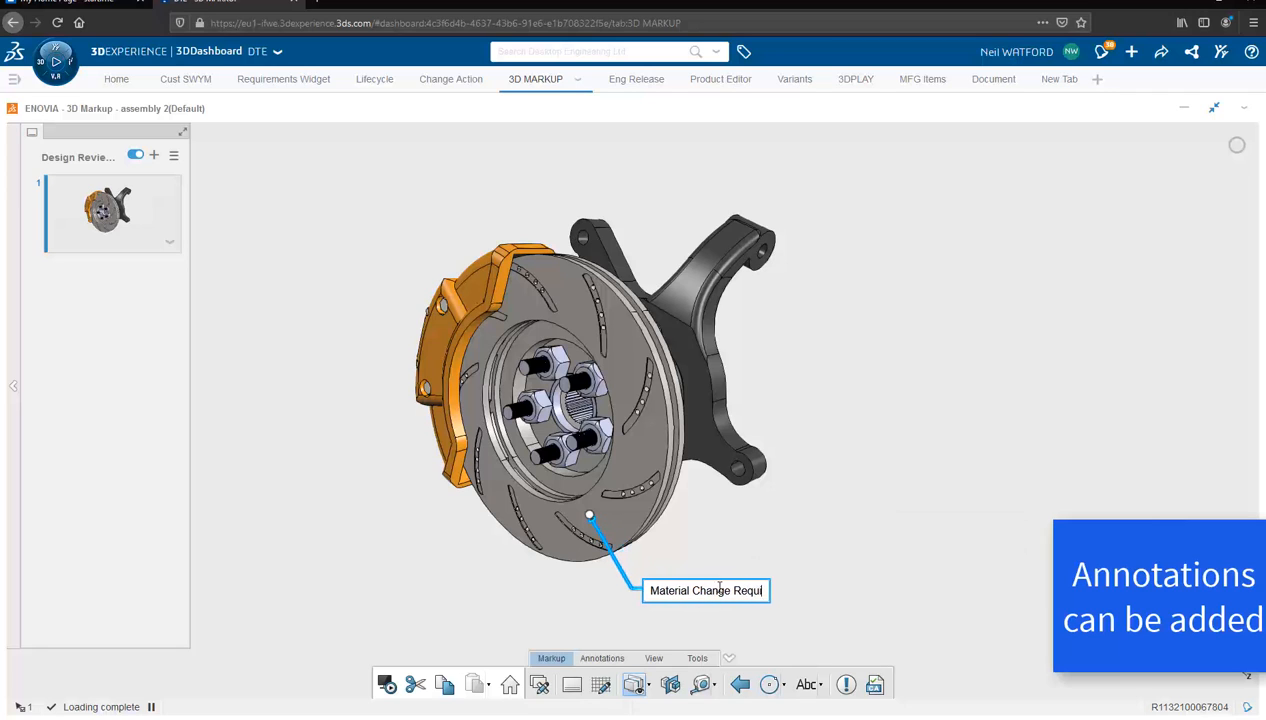
pyautogui.write('red,  shattering')
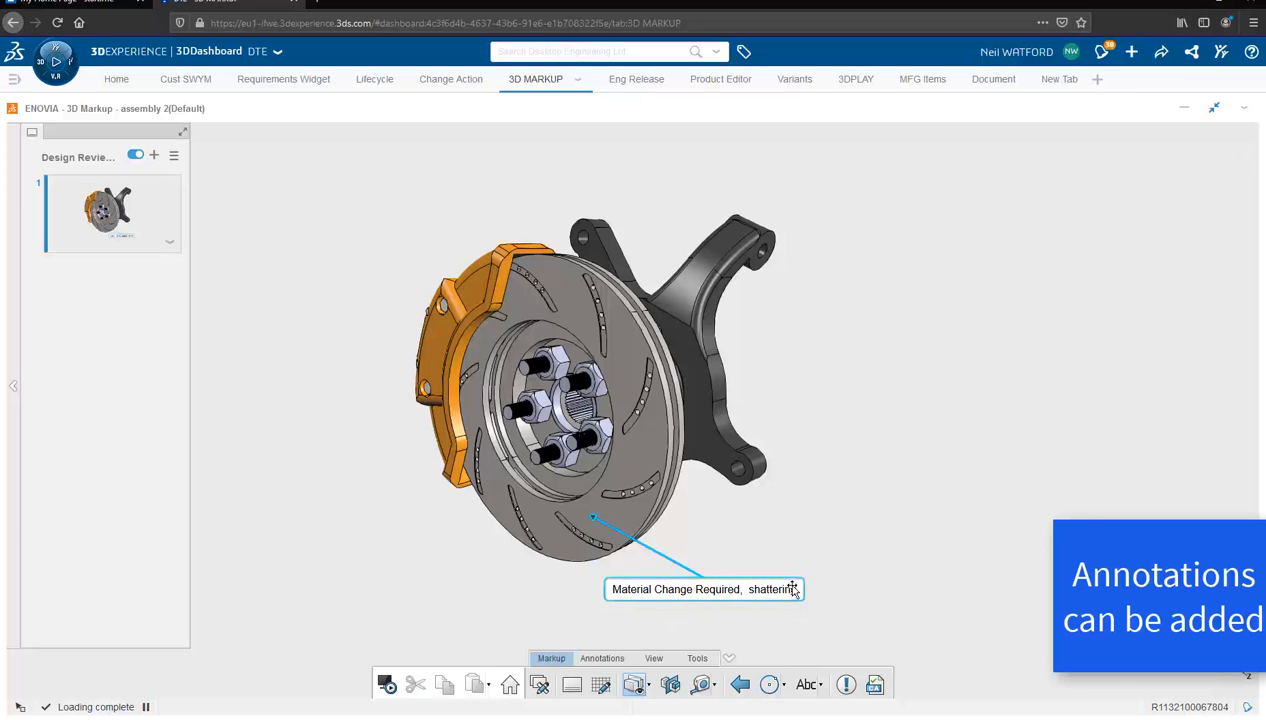
# Step: Colour-code the disc annotation with a red background
pyautogui.click(791, 588)
pyautogui.click(889, 532)
pyautogui.click(922, 502)
pyautogui.click(924, 505)
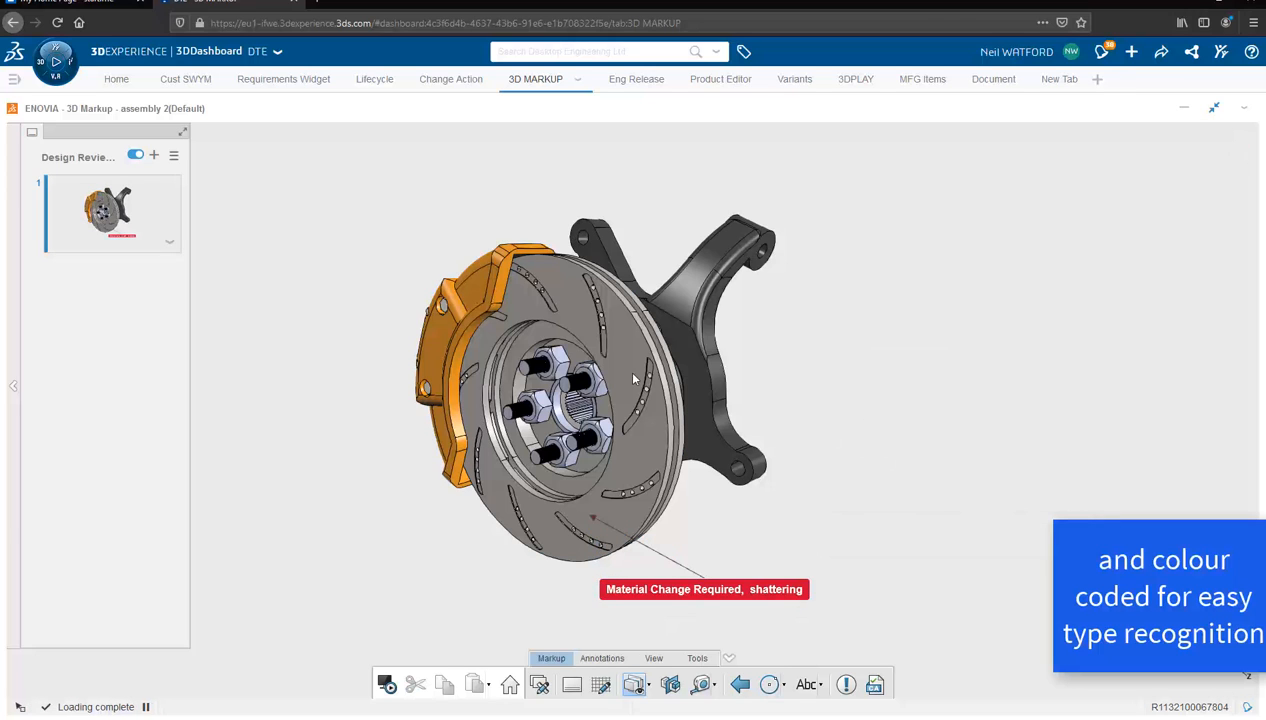
# Step: Add a second markup slide showing the assembly from the front knuckle side
pyautogui.moveTo(863, 319); pyautogui.dragTo(305, 350, button='middle')
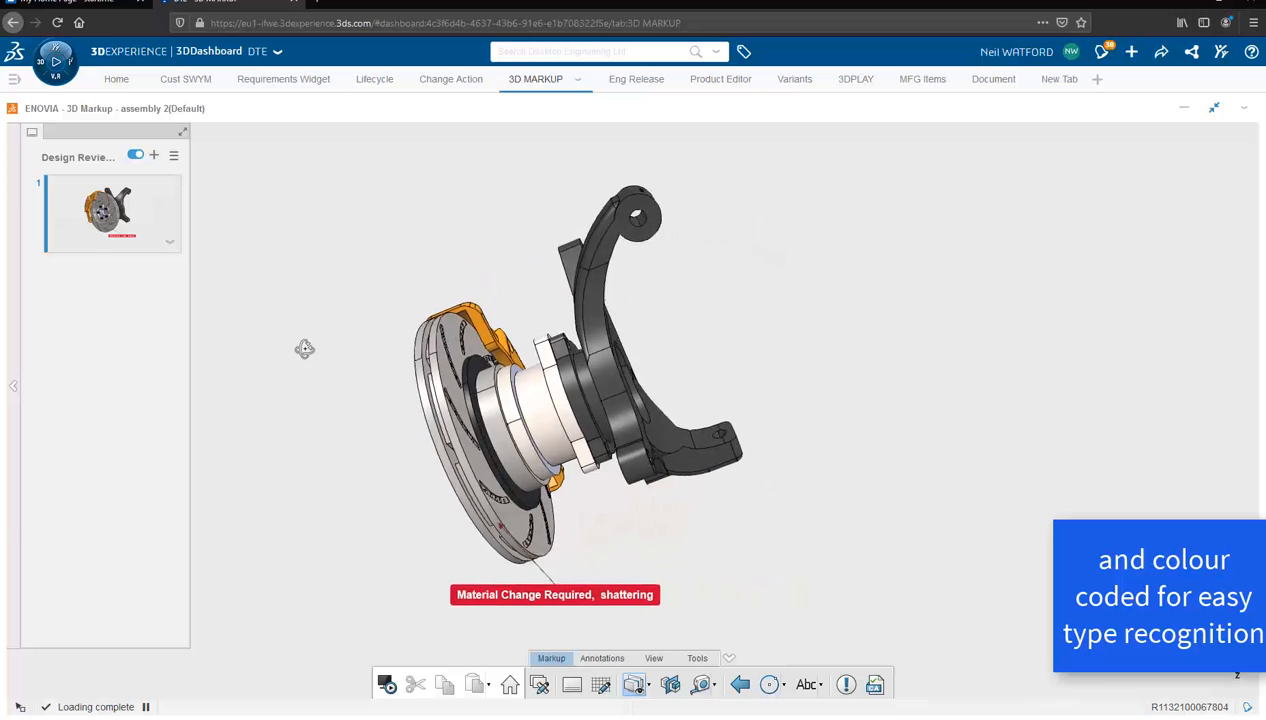
pyautogui.moveTo(877, 234); pyautogui.dragTo(881, 325, button='middle')
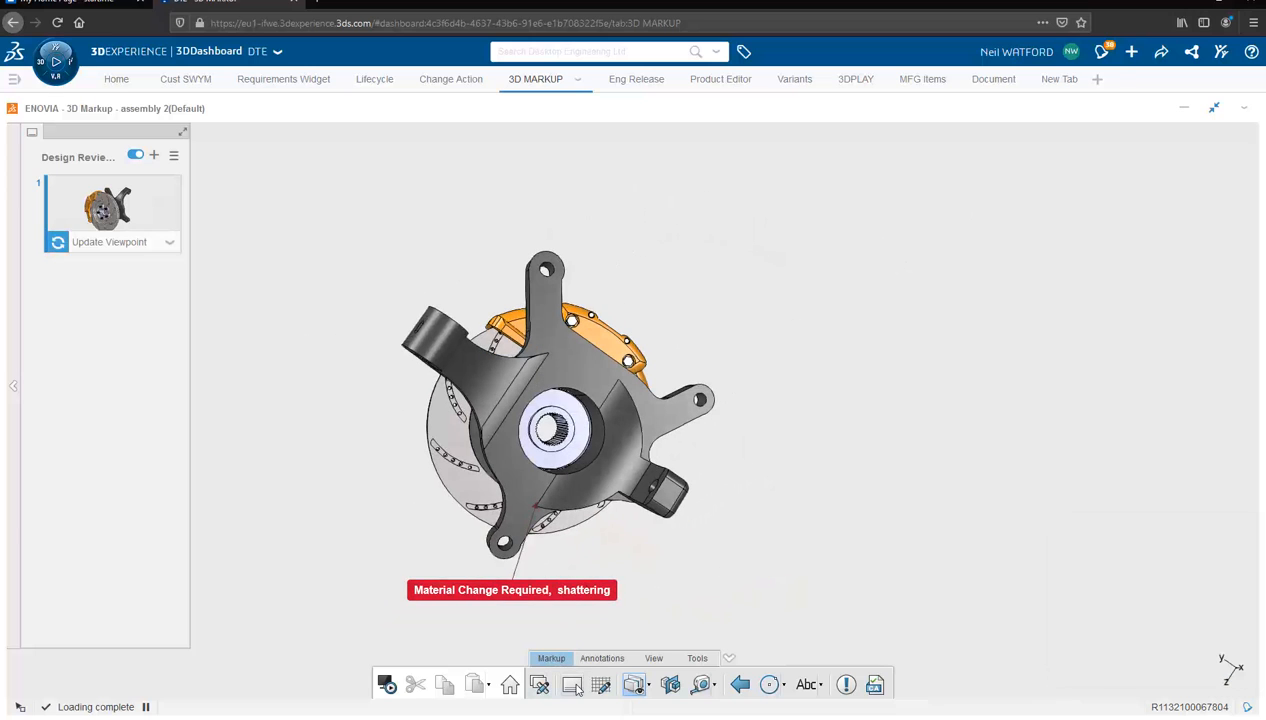
pyautogui.click(576, 688)
# Step: Attach a text annotation to the front knuckle reading "Weight Reduction Would Improve Performance", styled in italics on a yellow background
pyautogui.click(806, 684)
pyautogui.click(610, 390)
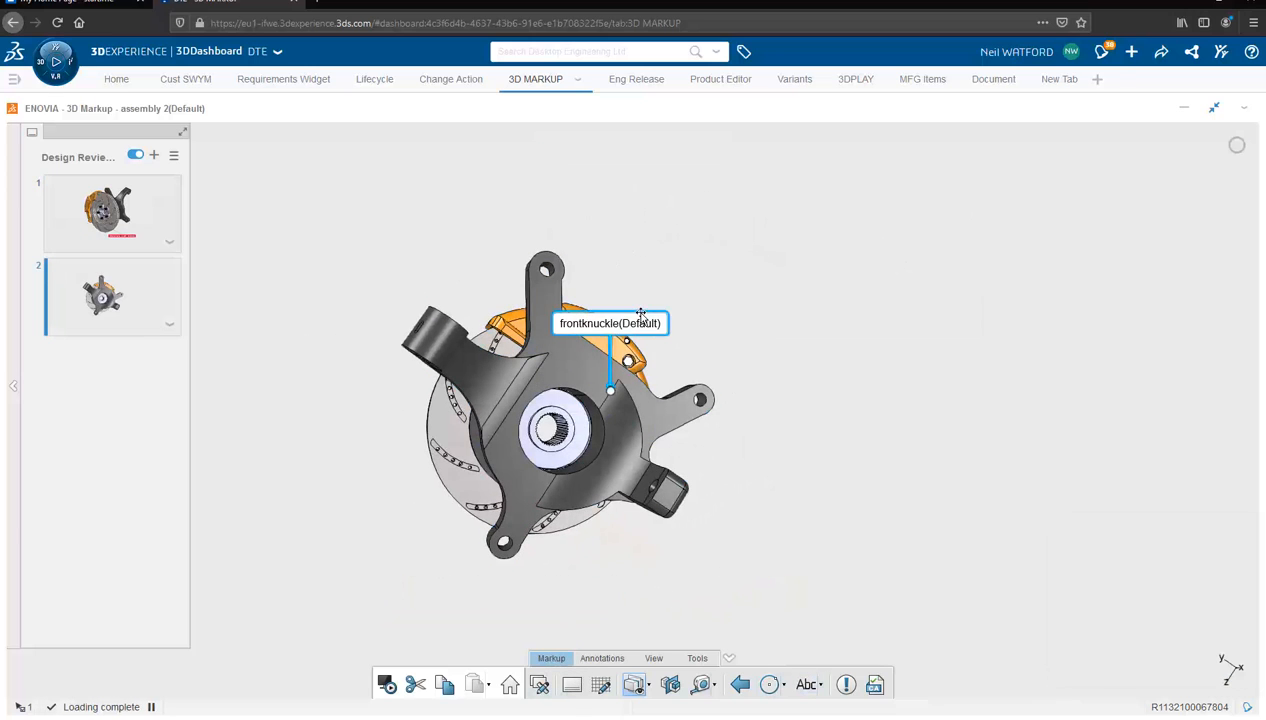
pyautogui.moveTo(641, 314); pyautogui.dragTo(757, 320)
pyautogui.doubleClick(740, 307)
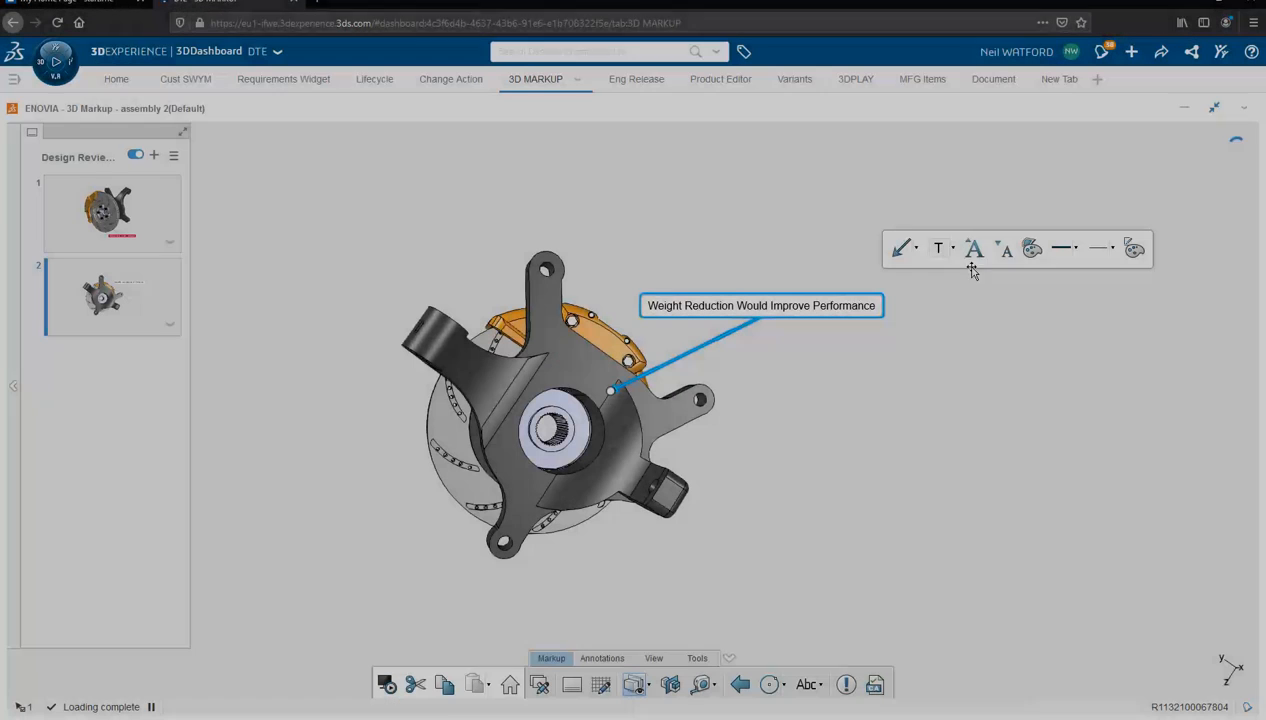
pyautogui.click(954, 249)
pyautogui.click(966, 344)
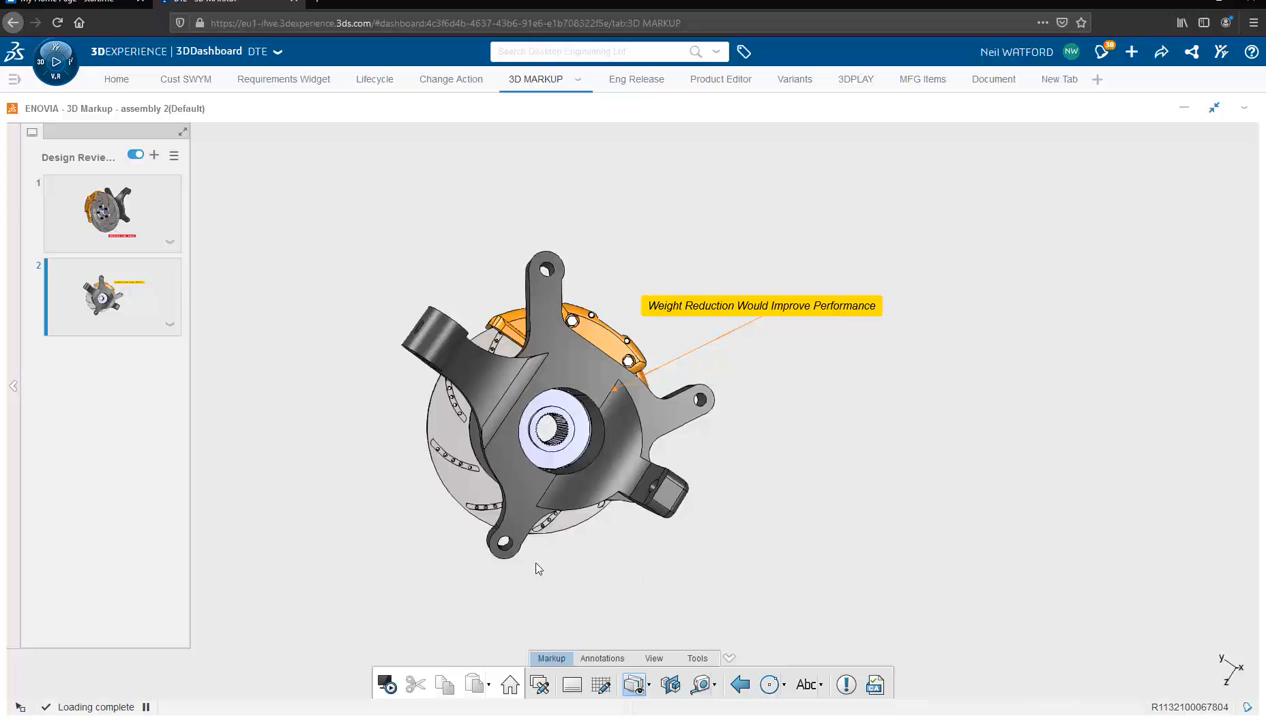
# Step: Add a third markup slide with a close-up of the front knuckle's lower arm and draw a circle around its mounting hole
pyautogui.moveTo(554, 548); pyautogui.dragTo(612, 400, button='middle')
pyautogui.moveTo(526, 528); pyautogui.dragTo(794, 325, button='middle')
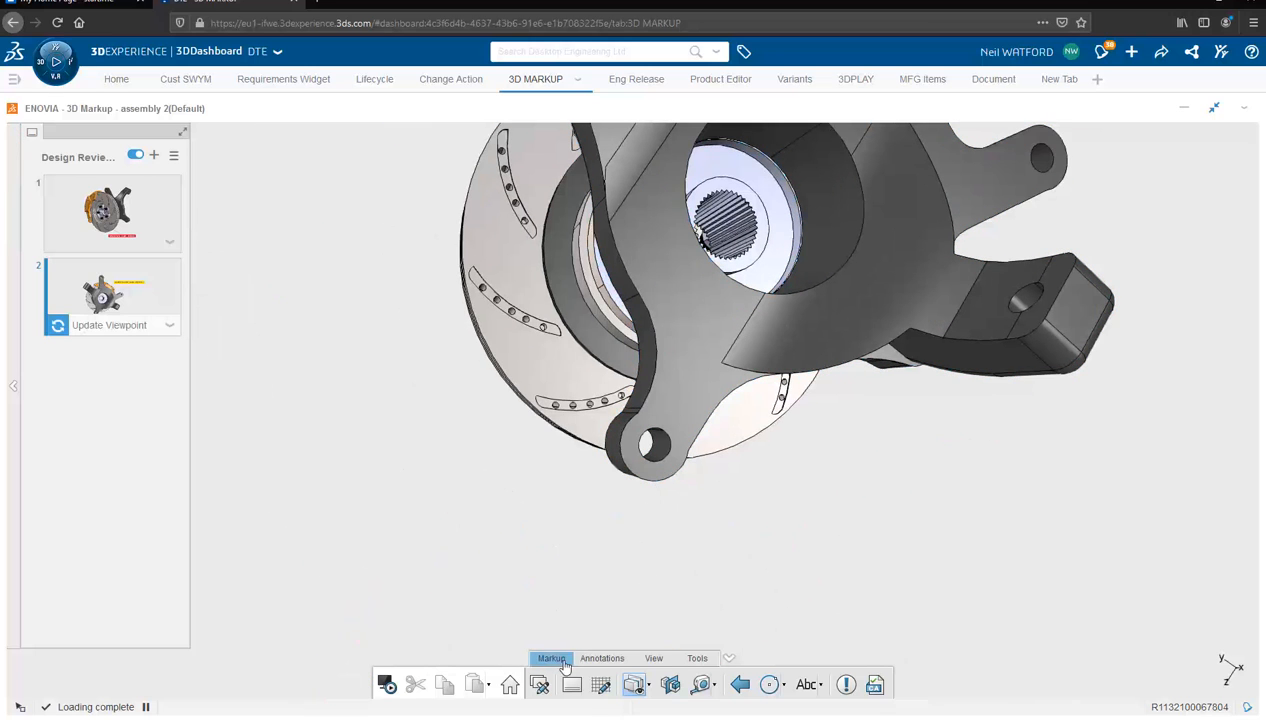
pyautogui.click(769, 684)
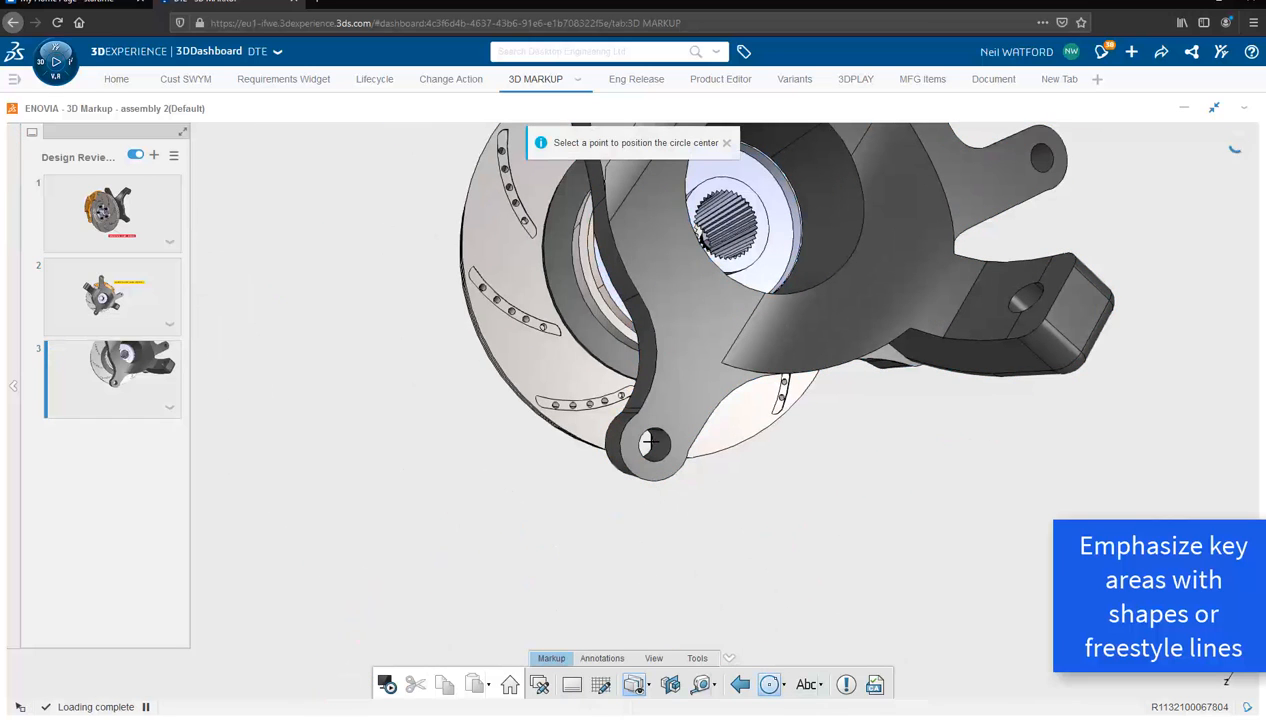
pyautogui.moveTo(652, 441); pyautogui.dragTo(690, 508)
# Step: Attach a text annotation to the circled knuckle hole, placed below it and reading "Hole Diameter Needs Review, too loose"
pyautogui.click(806, 684)
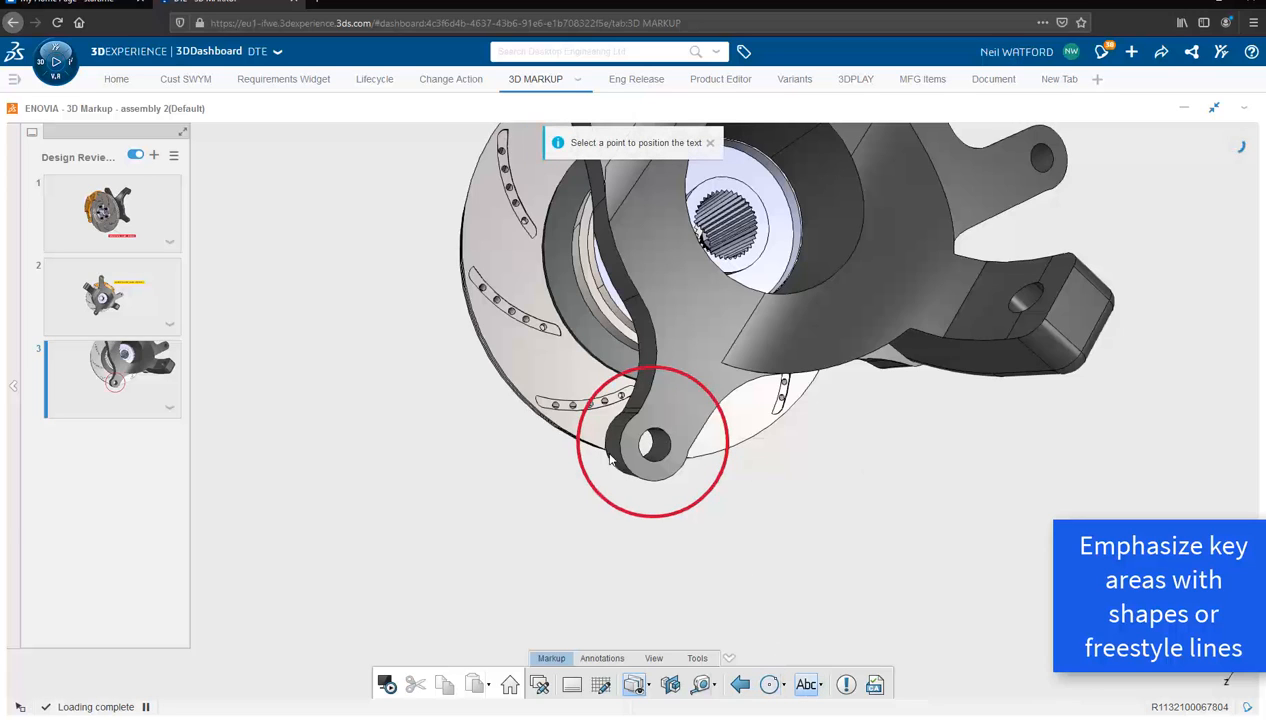
pyautogui.click(654, 467)
pyautogui.click(455, 528)
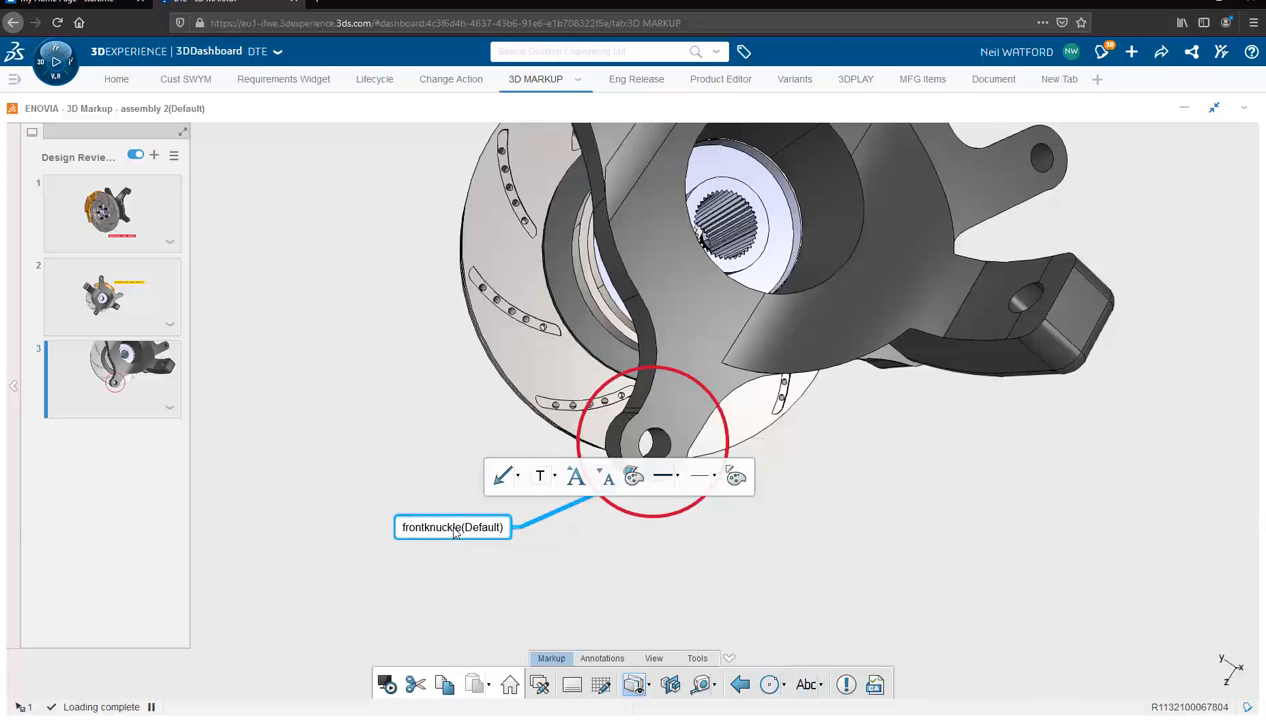
pyautogui.press('BackSpace')
pyautogui.press('BackSpace')
pyautogui.press('BackSpace')
pyautogui.press('BackSpace')
pyautogui.press('BackSpace')
pyautogui.press('BackSpace')
pyautogui.press('BackSpace')
pyautogui.press('BackSpace')
pyautogui.press('BackSpace')
pyautogui.press('BackSpace')
pyautogui.press('BackSpace')
pyautogui.press('BackSpace')
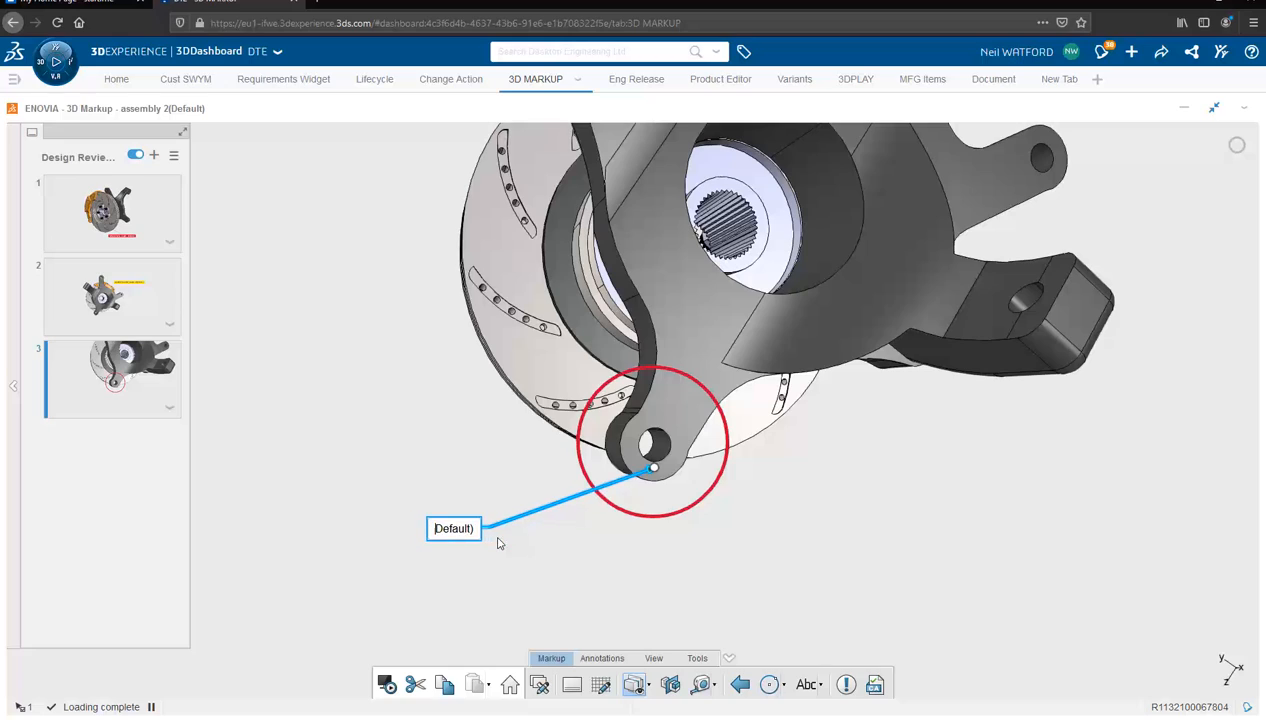
pyautogui.press('Delete')
pyautogui.press('Delete')
pyautogui.press('Delete')
pyautogui.press('Delete')
pyautogui.press('Delete')
pyautogui.press('Delete')
pyautogui.press('Delete')
pyautogui.press('Delete')
pyautogui.press('Delete')
pyautogui.write('HI')
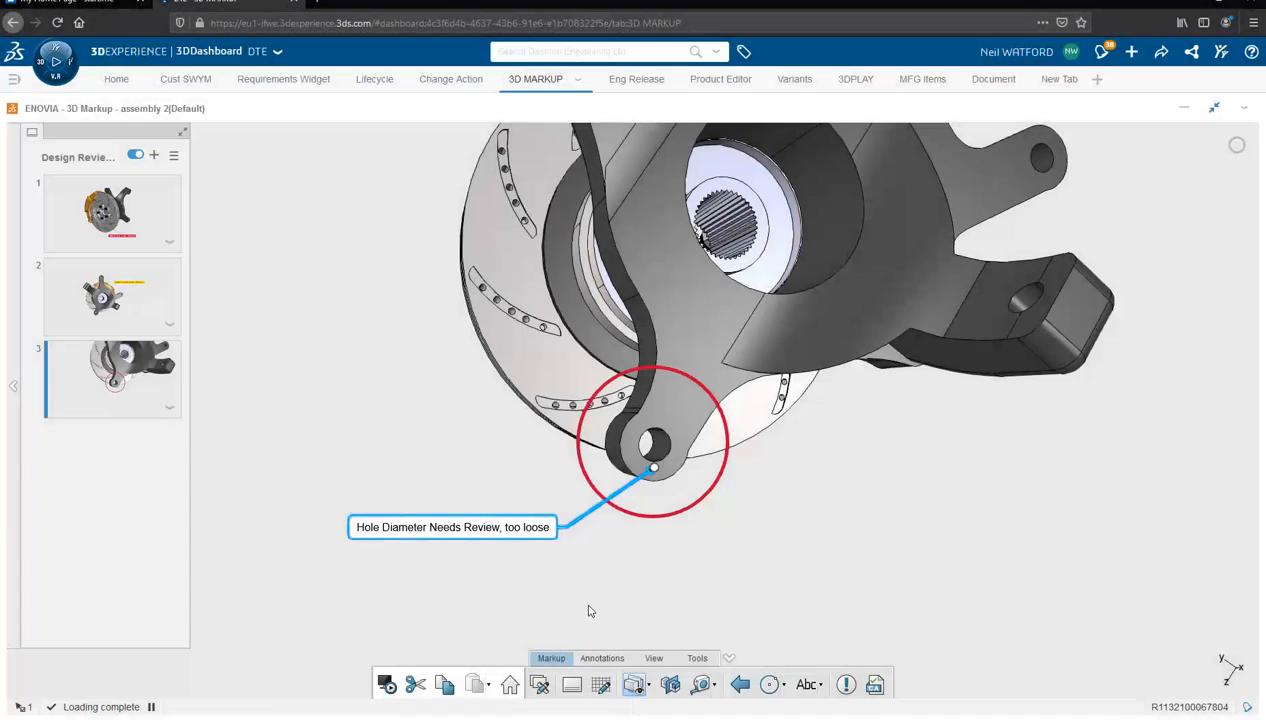
# Step: Colour-code the hole diameter annotation with an orange background
pyautogui.click(487, 525)
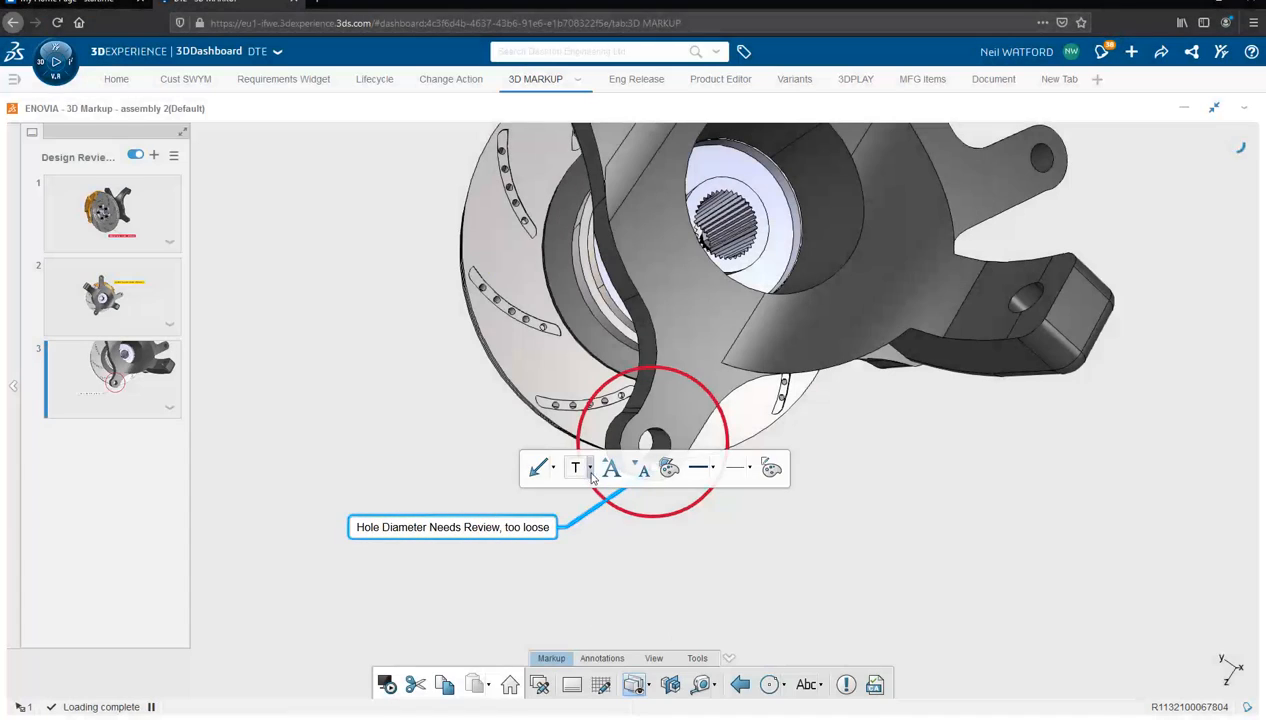
pyautogui.click(585, 468)
pyautogui.click(606, 413)
pyautogui.click(428, 439)
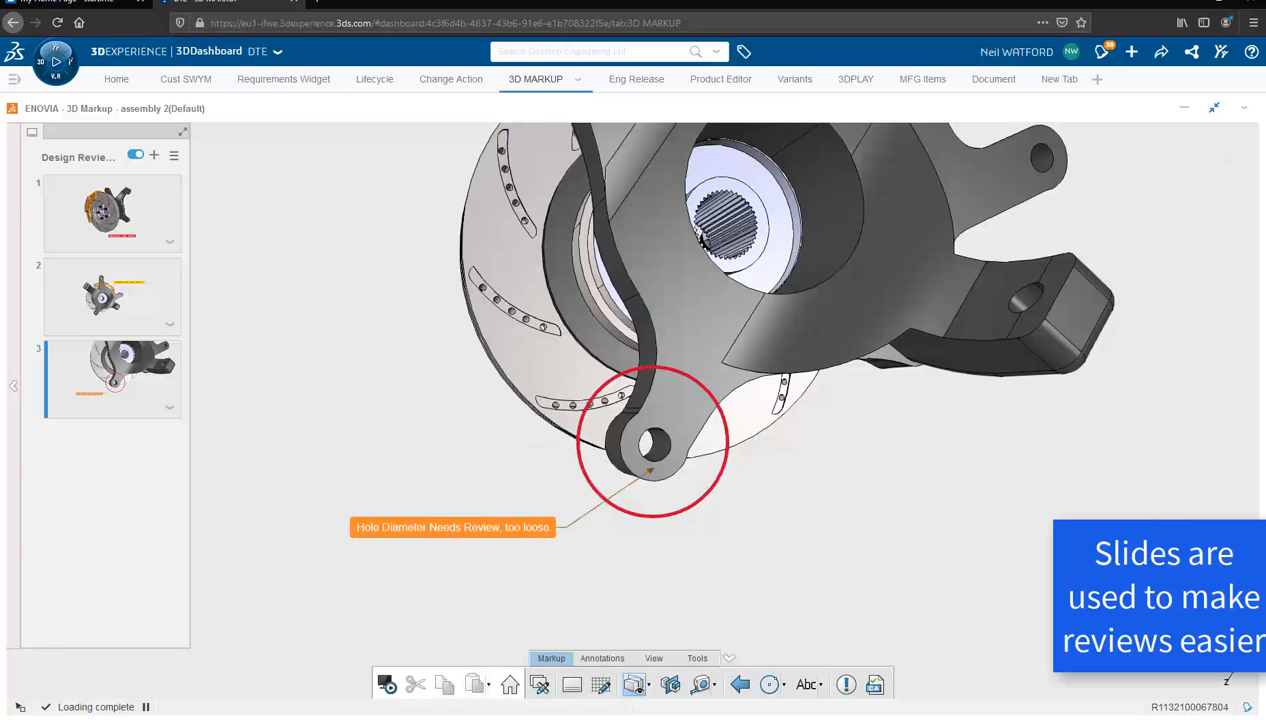
# Step: Review the three markup slides one after another
pyautogui.click(170, 208)
pyautogui.click(155, 270)
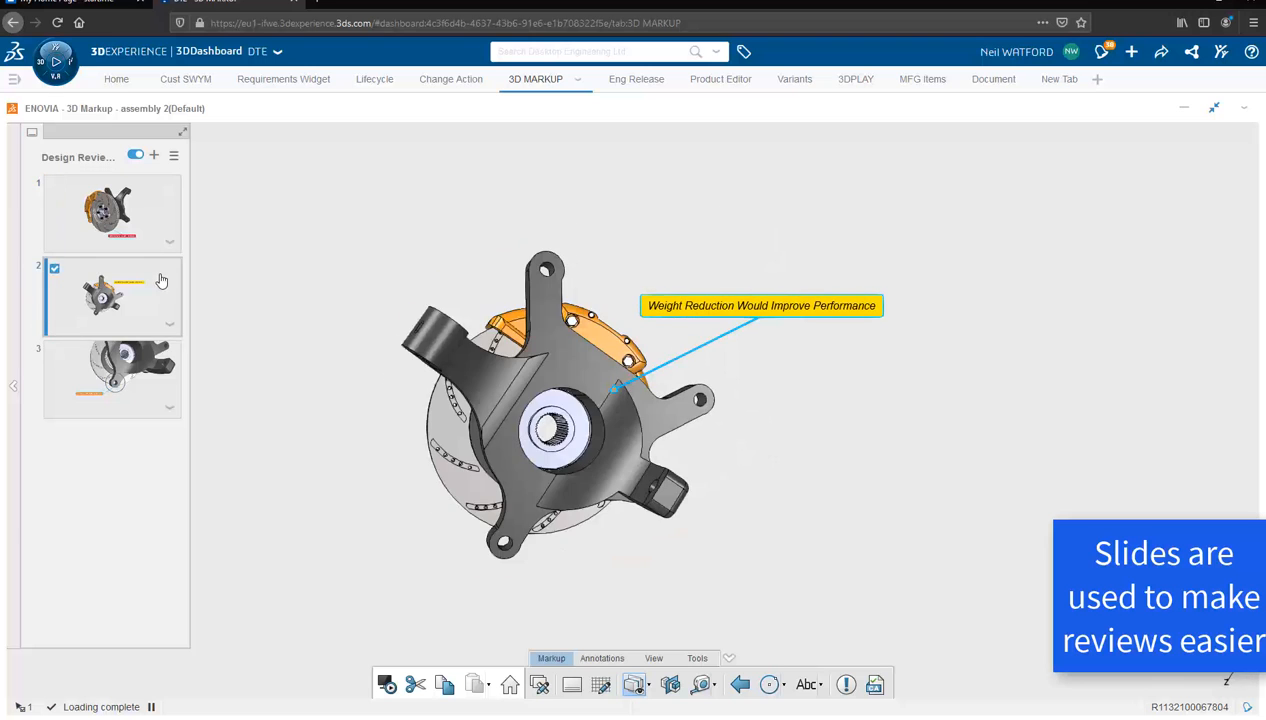
pyautogui.click(148, 360)
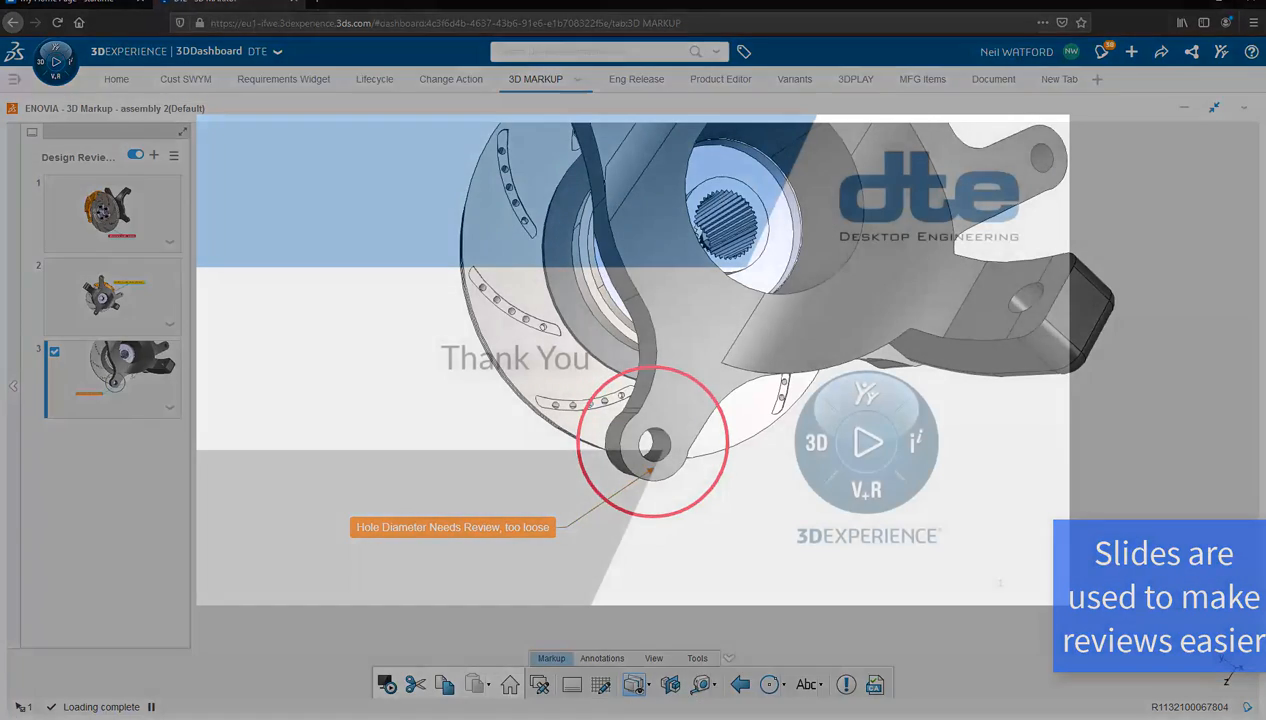